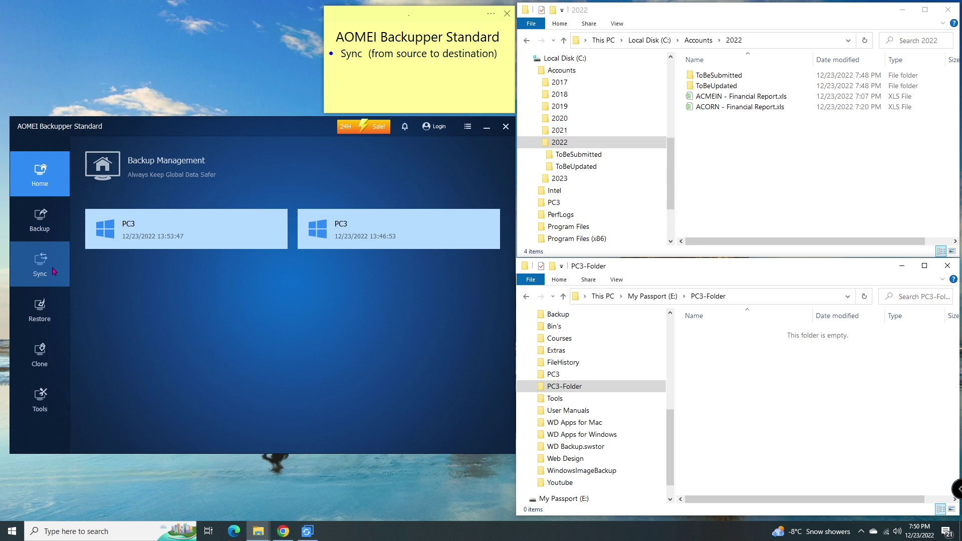
Create a Basic Sync task and begin replacing its default name with 'PC3-FinanceReport'.
click(53, 271)
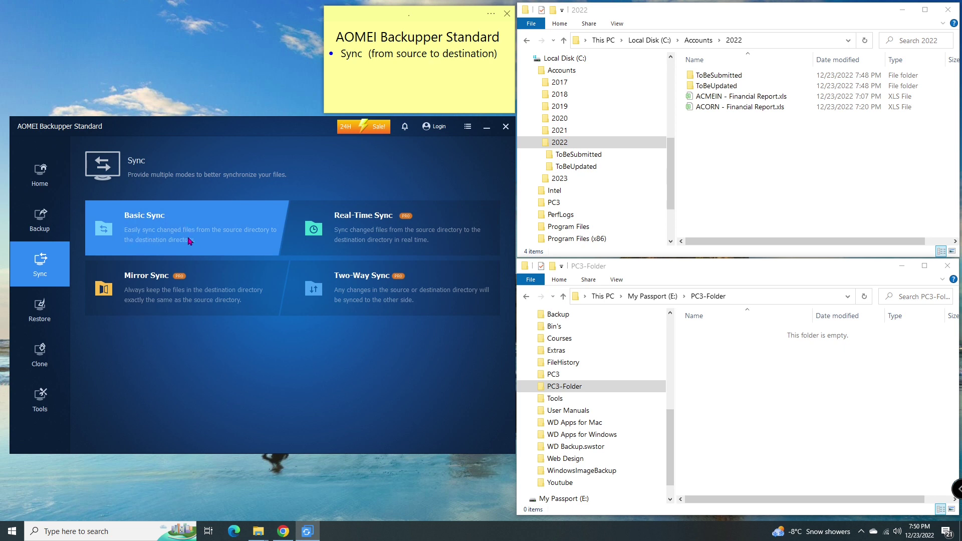
click(257, 239)
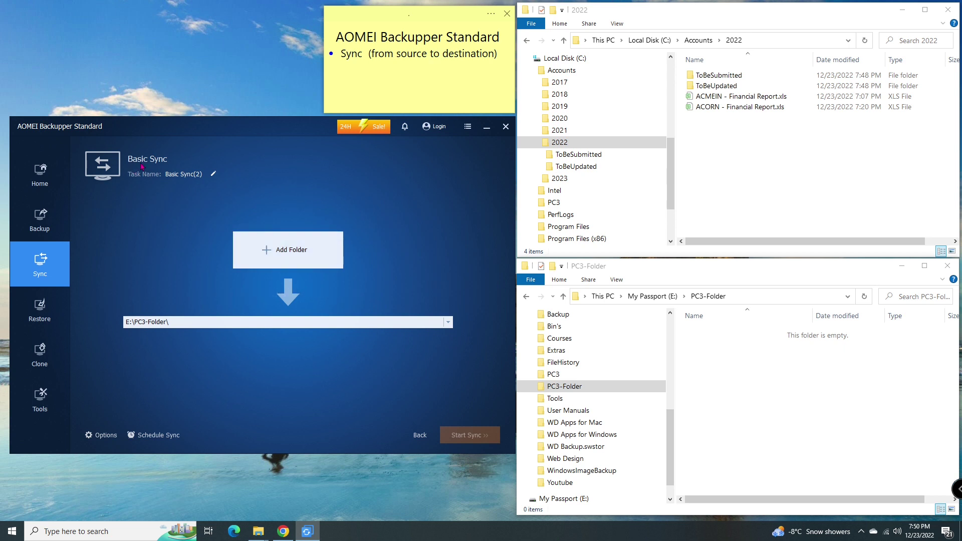
click(210, 174)
key(ctrl+a)
text(PC)
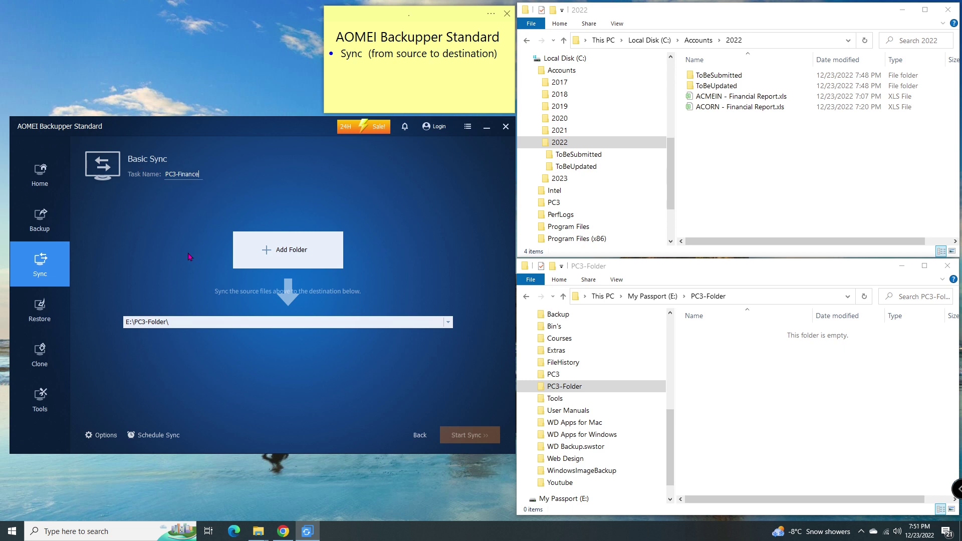
Finish naming the task PC3-FinanceReport and add C:\Accounts as the source folder.
text(Report)
click(181, 226)
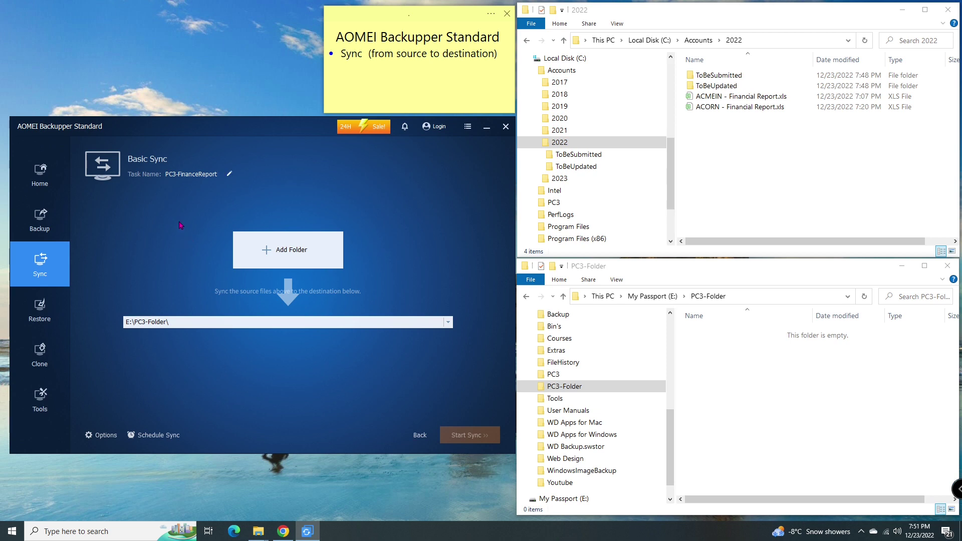
click(283, 260)
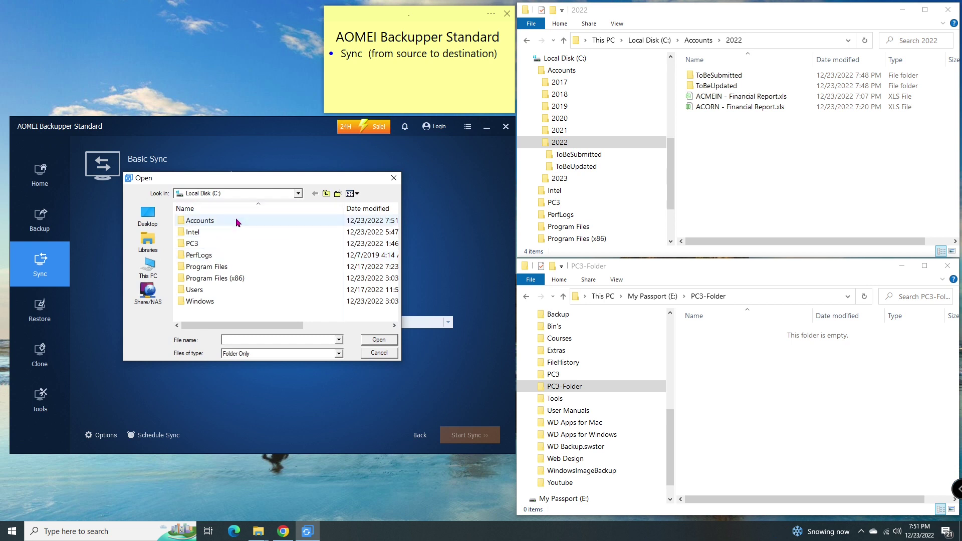
click(236, 221)
click(372, 343)
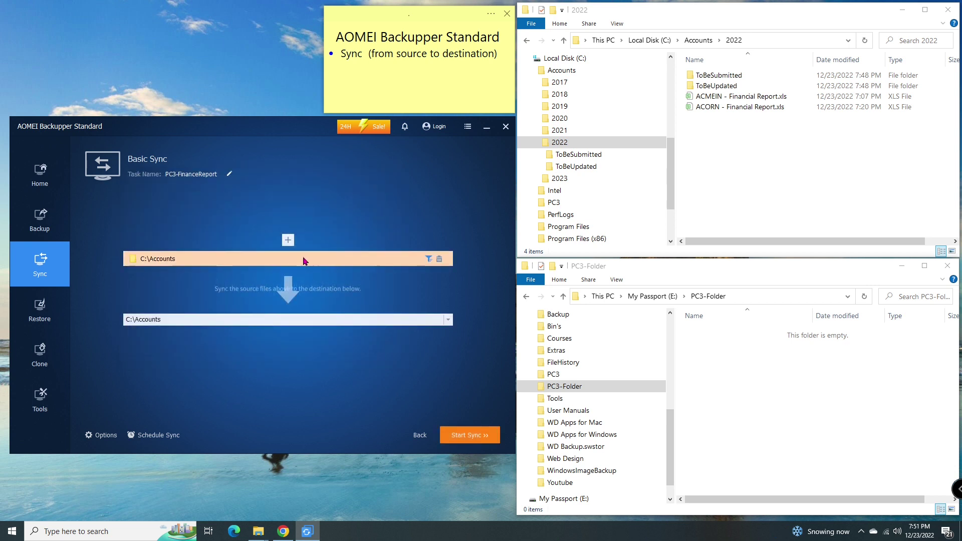
Set the sync destination to PC3-Folder on the My Passport (E:) drive.
click(185, 320)
click(200, 335)
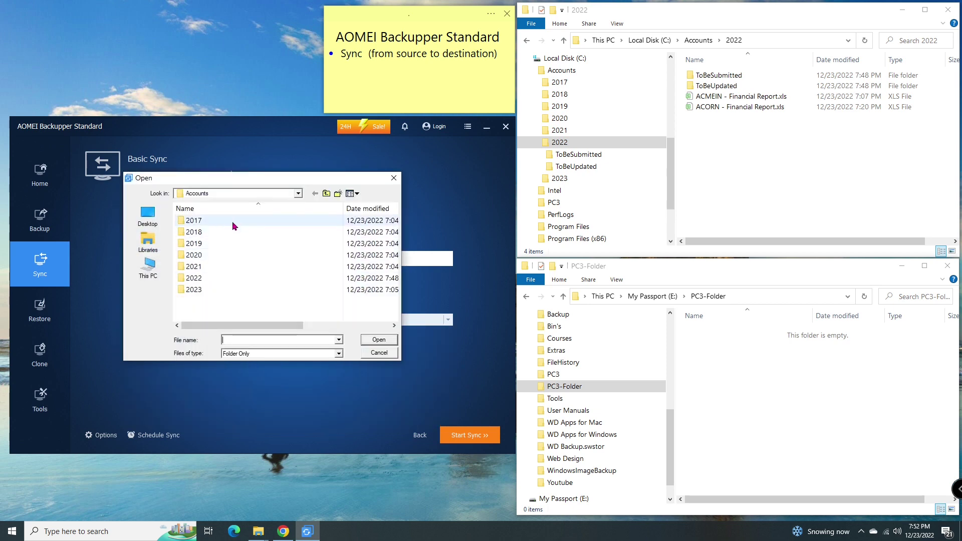
click(298, 193)
click(216, 347)
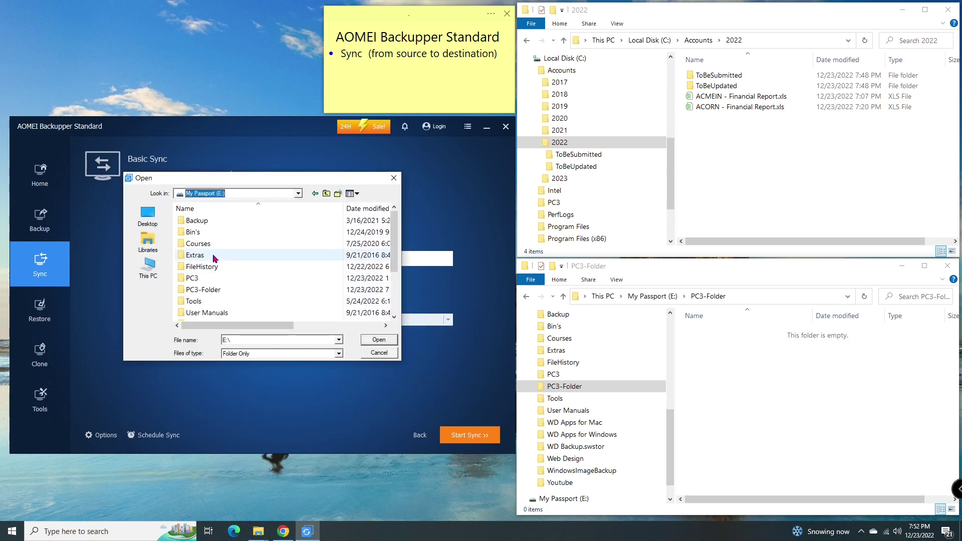
click(219, 291)
click(372, 341)
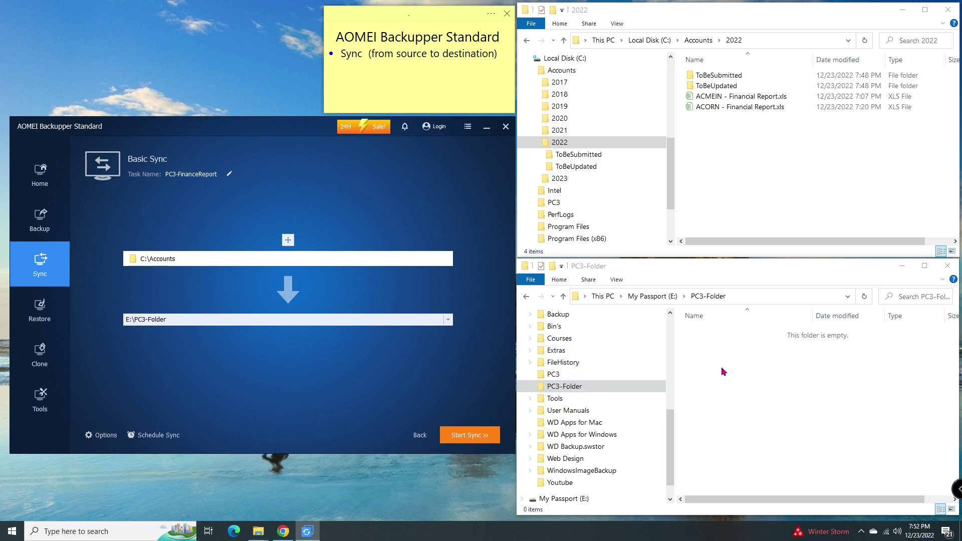
Run the sync, then inspect the copied Accounts\2022 folder in E:\PC3-Folder in File Explorer.
click(487, 438)
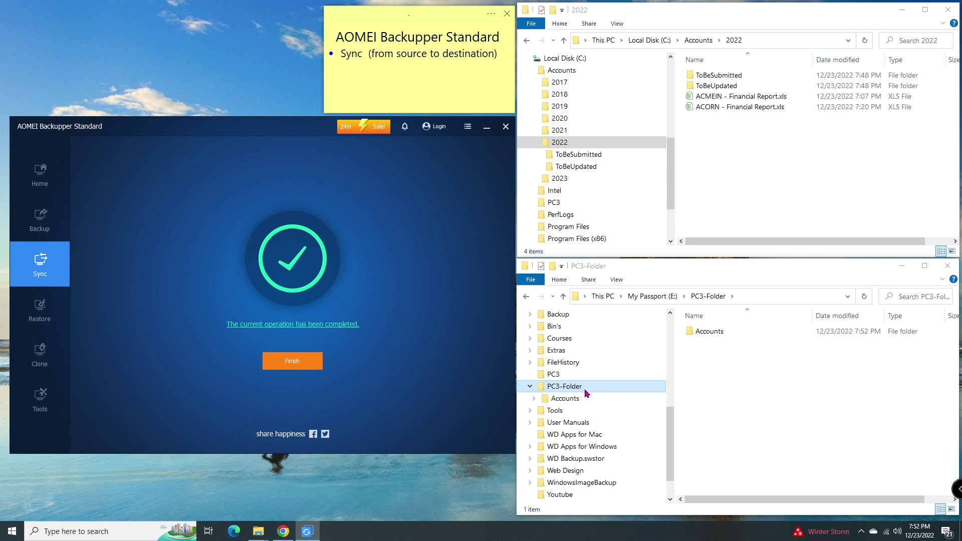
click(534, 400)
click(534, 400)
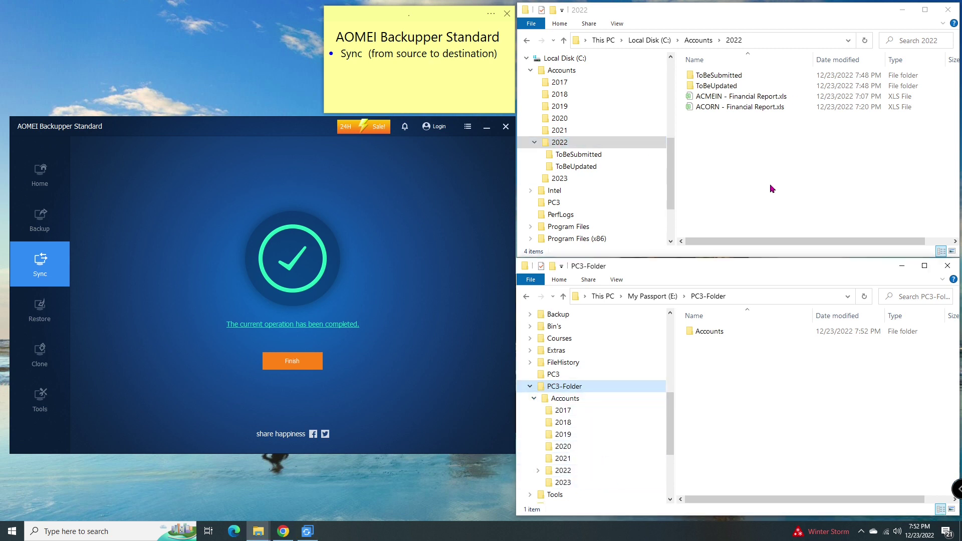
click(630, 469)
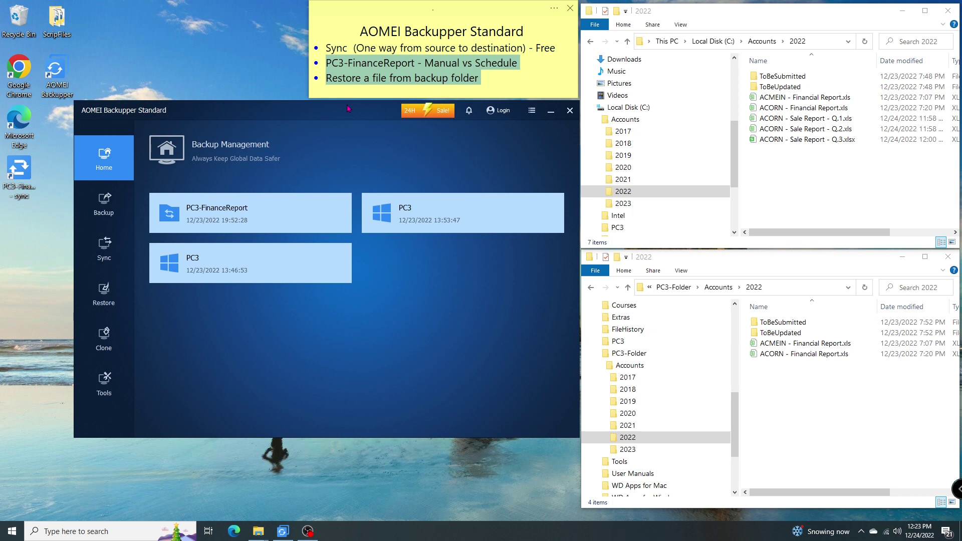
Run the sync again from the PC3-FinanceReport desktop shortcut to copy the three ACORN Sale Report files.
mouse_move(206, 216)
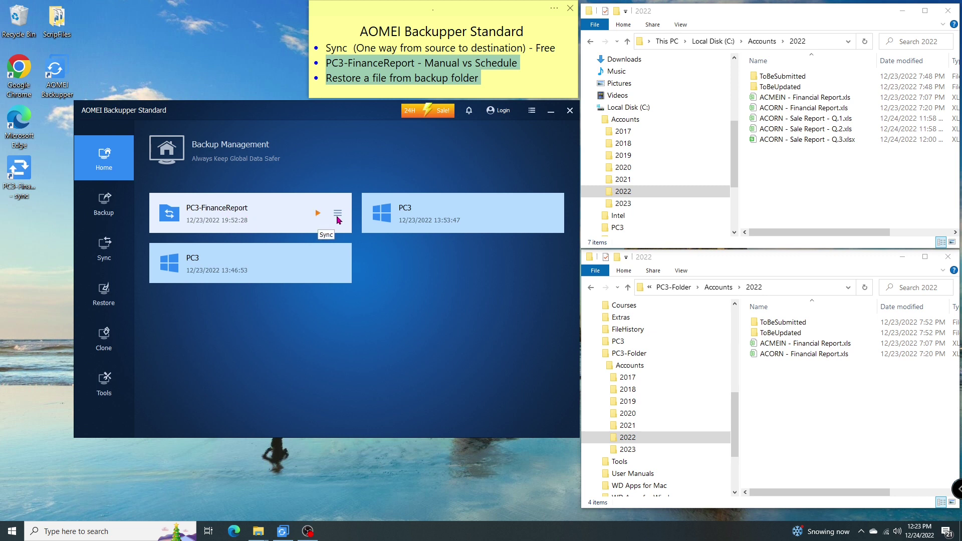
click(338, 214)
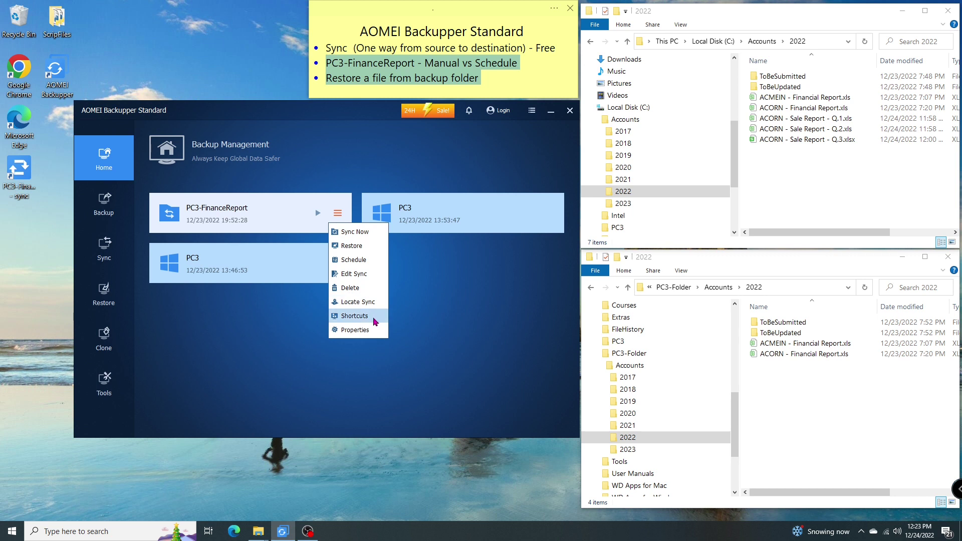
click(22, 184)
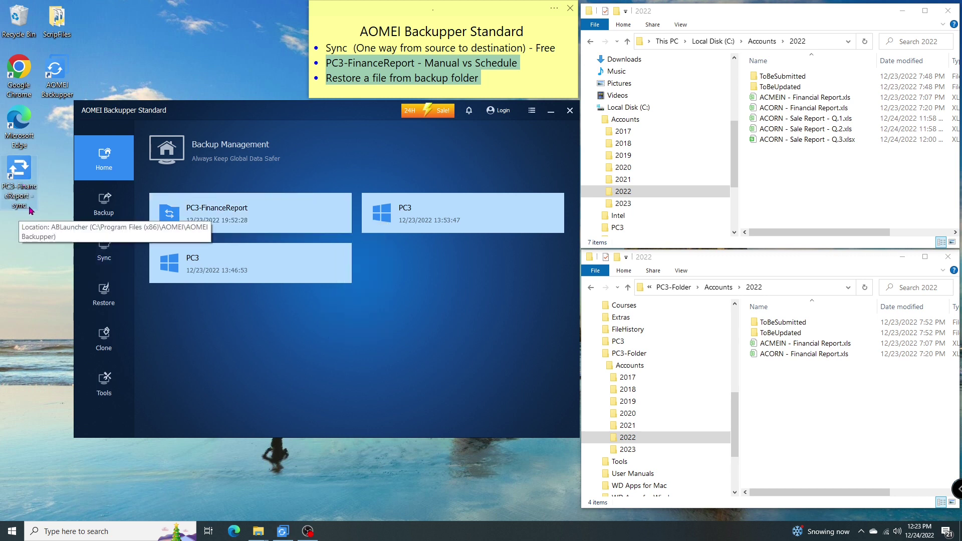
double_click(24, 180)
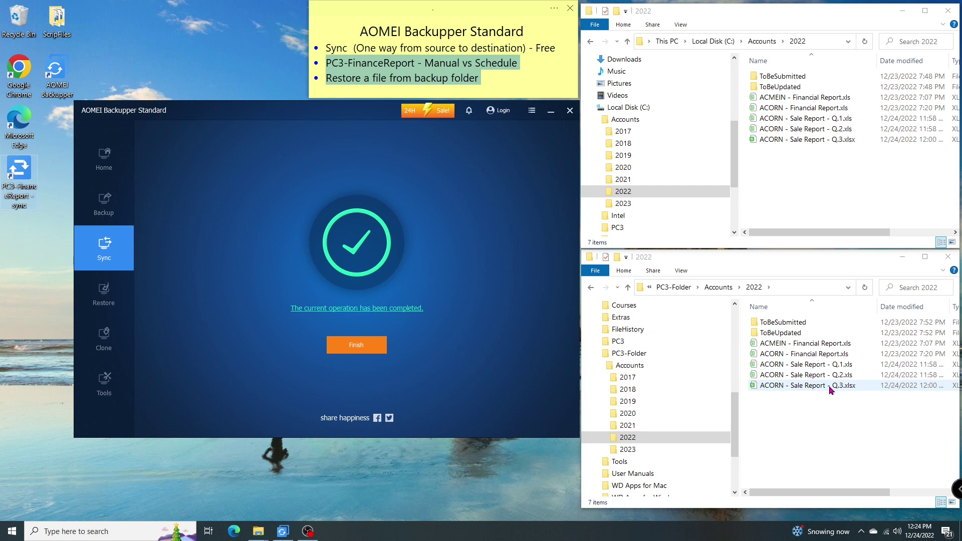
Open the PC3-FinanceReport properties log, view the latest run's details, then close all dialogs.
click(353, 346)
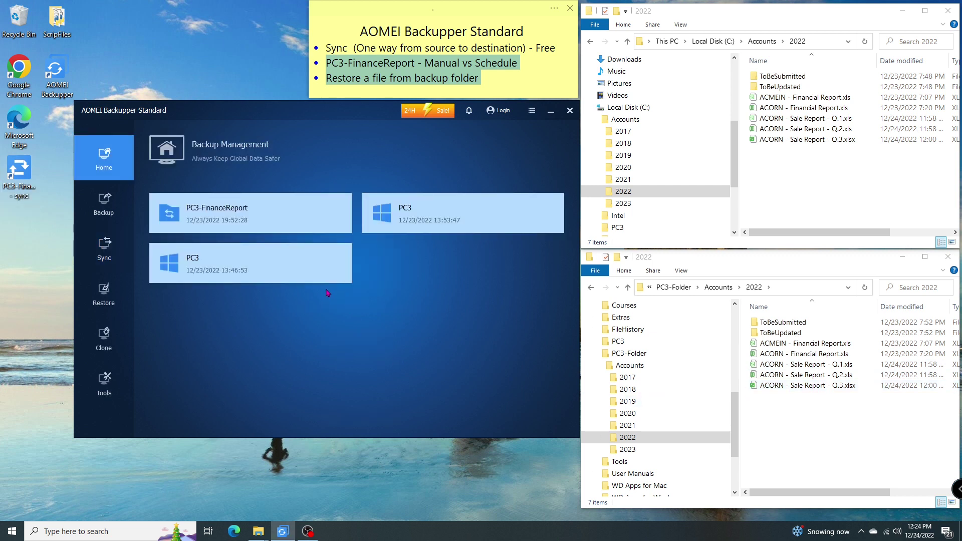
click(338, 213)
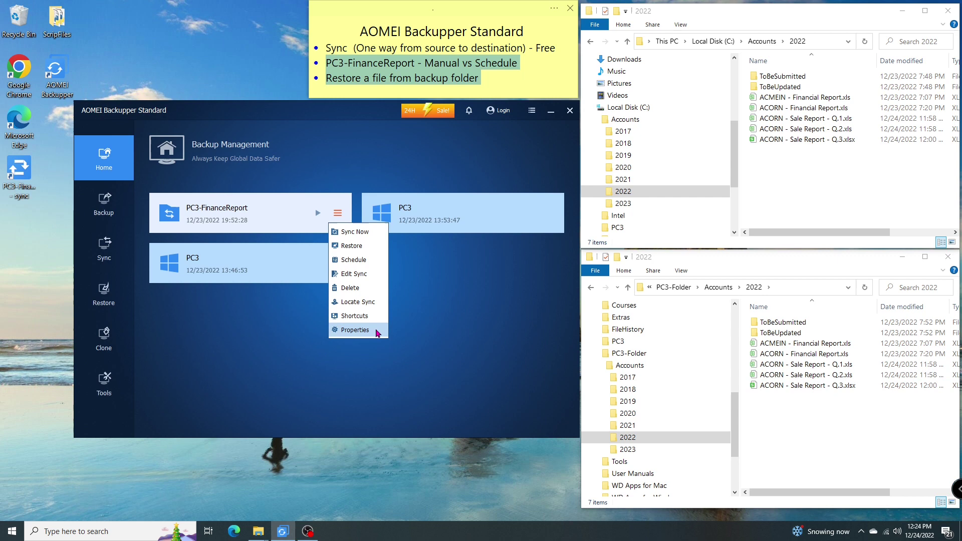
click(378, 332)
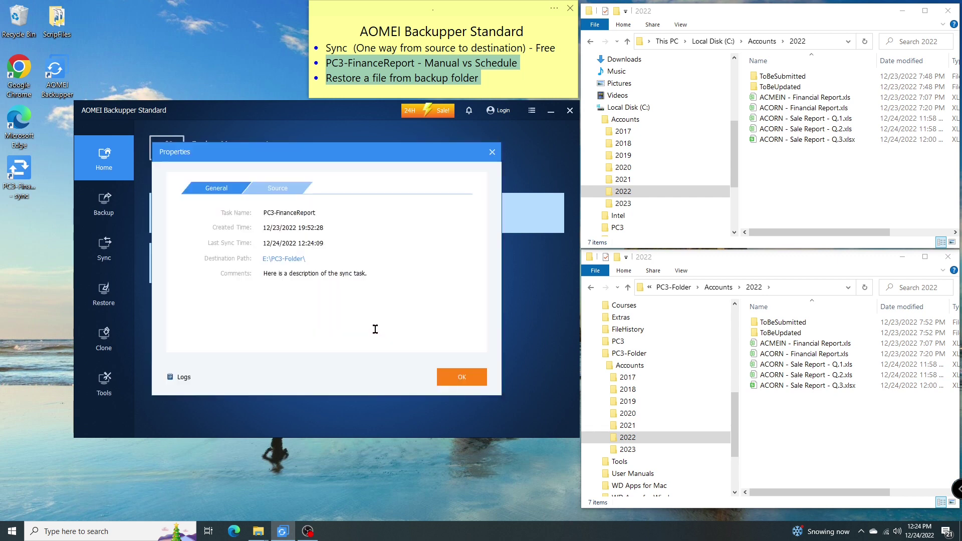
click(188, 380)
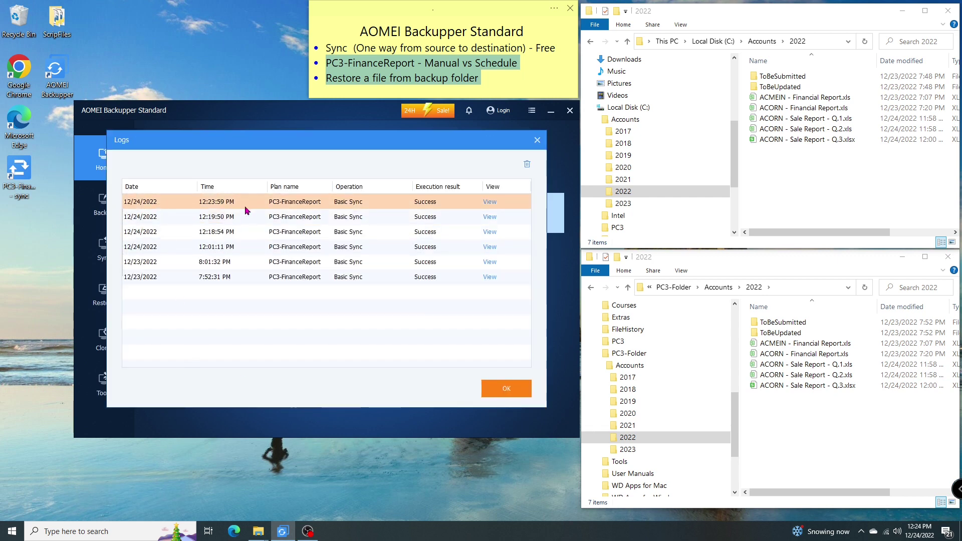
click(491, 203)
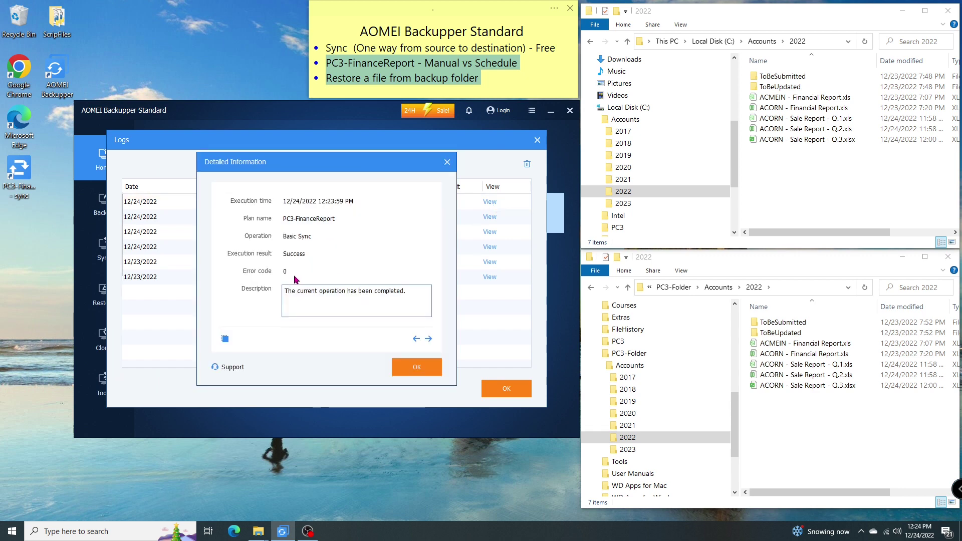
click(416, 367)
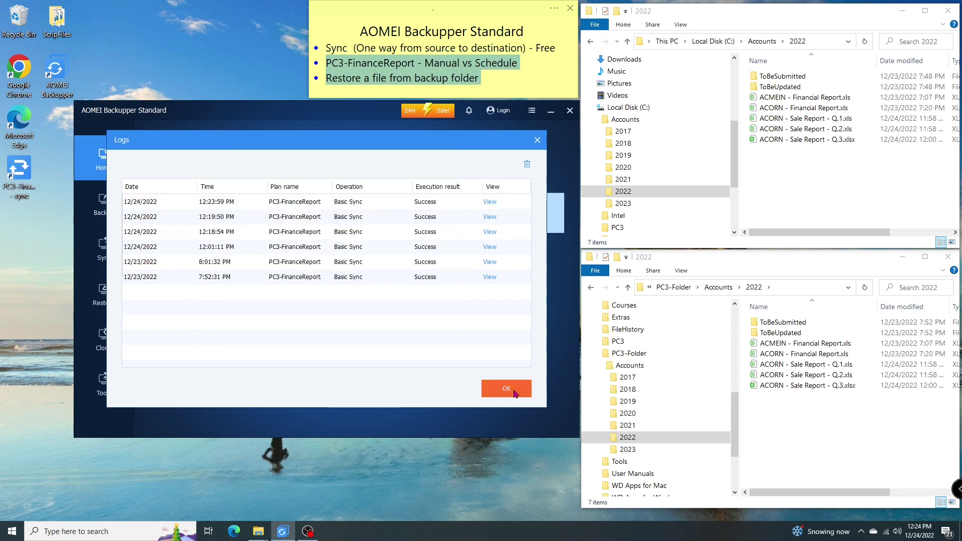
click(506, 389)
click(479, 384)
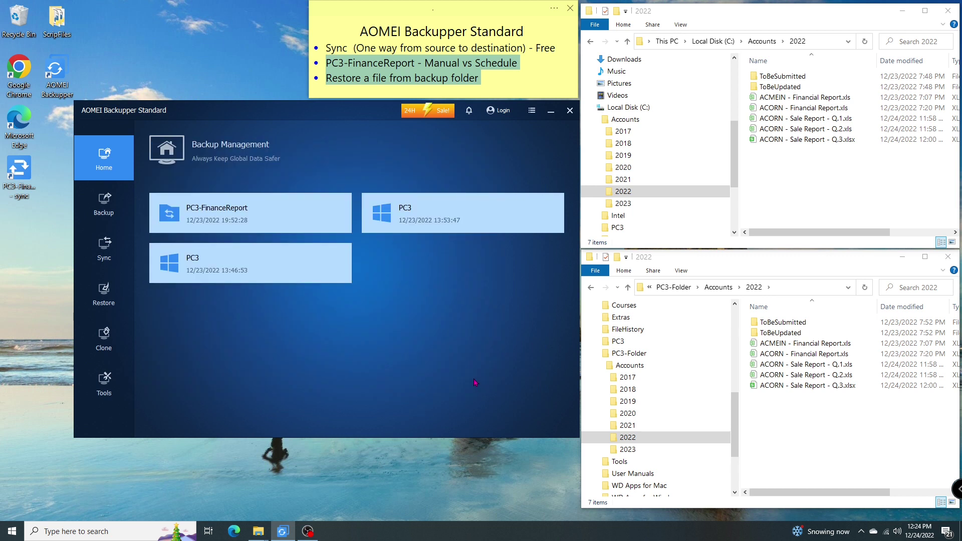
Open the PC3-FinanceReport schedule settings and enable Schedule Sync.
click(491, 89)
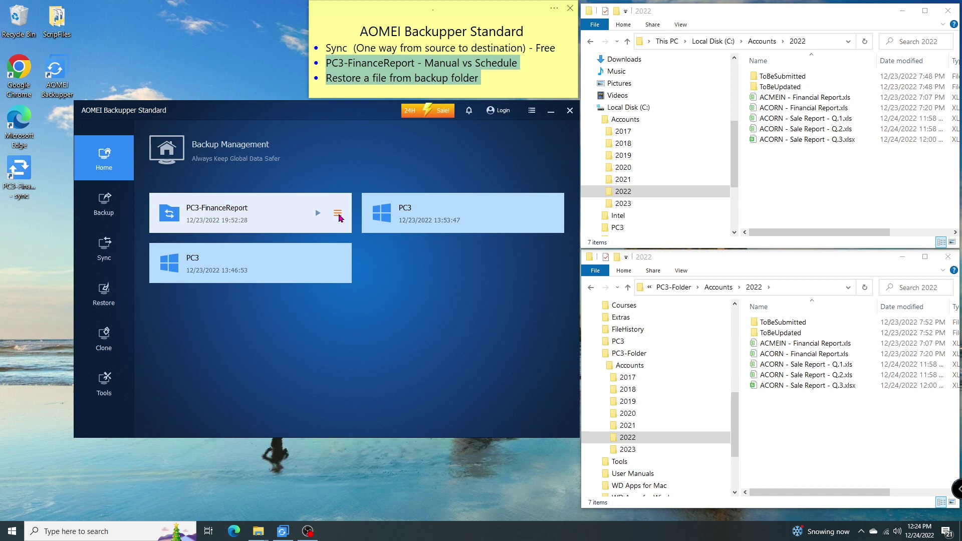
click(338, 213)
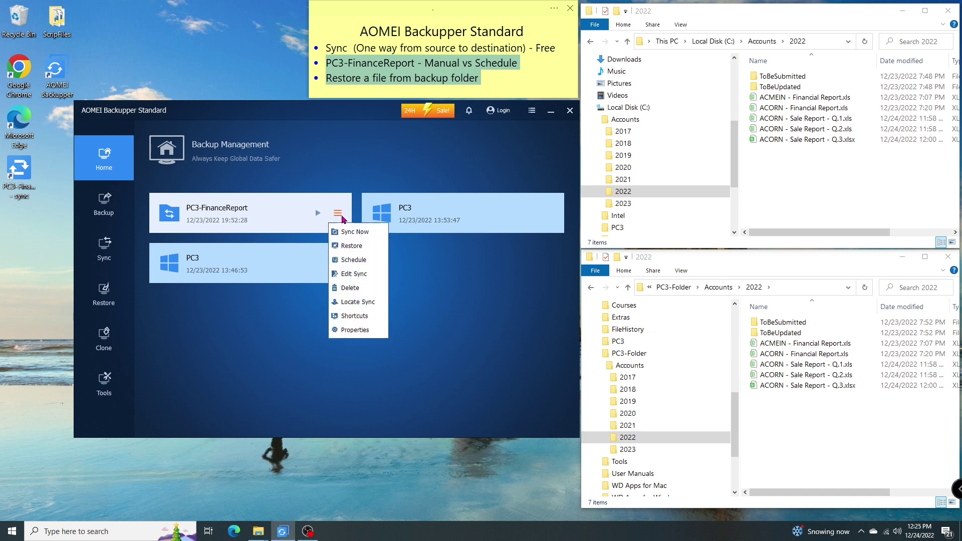
click(374, 261)
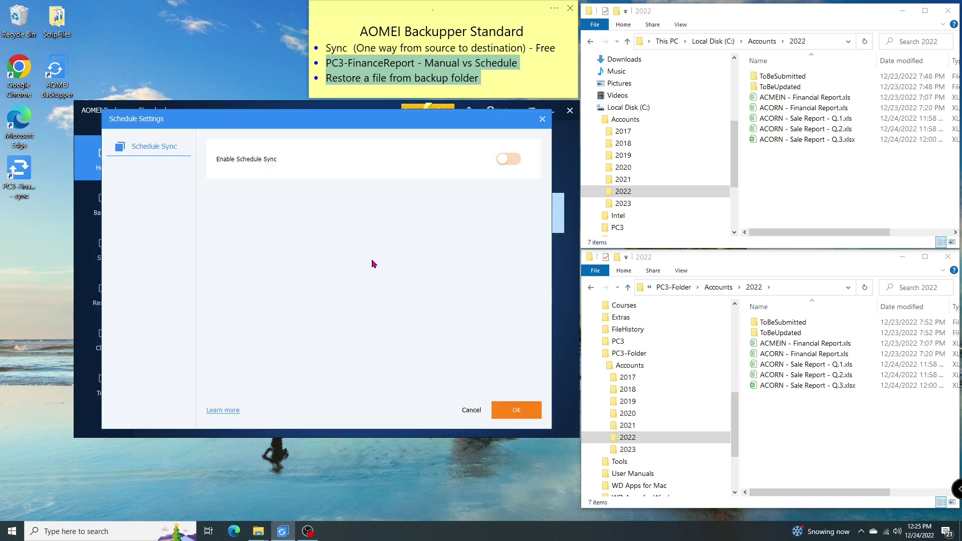
click(516, 160)
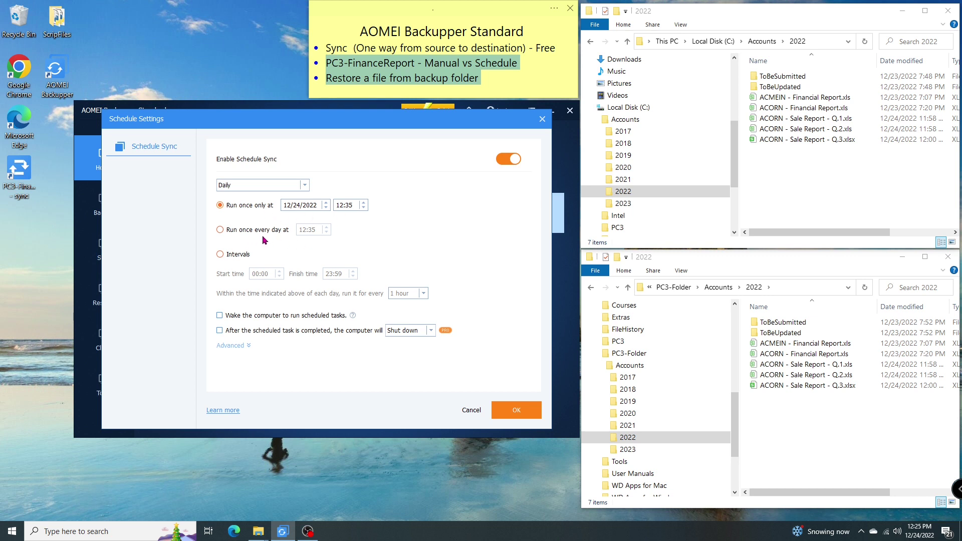
Set a daily interval schedule running from 14:00 to 17:59.
click(231, 232)
click(326, 227)
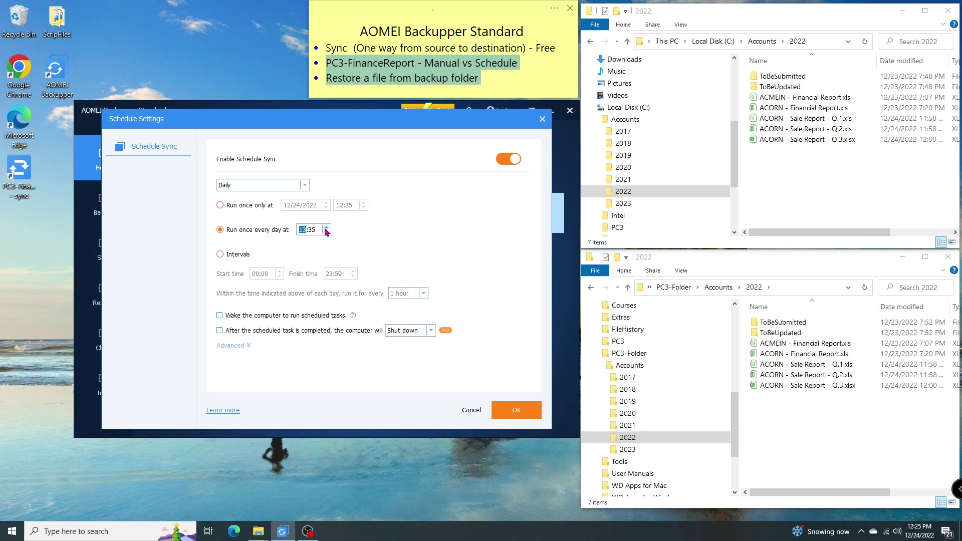
click(327, 227)
click(221, 255)
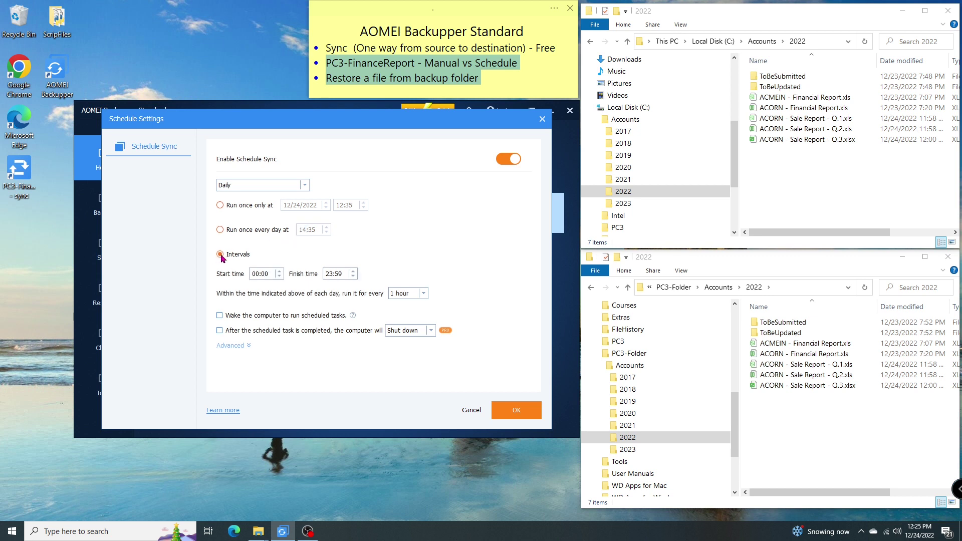
click(281, 271)
click(280, 271)
click(330, 273)
text(17)
Enable waking the computer and shutting it down after the task, then expand Advanced.
click(219, 315)
click(219, 330)
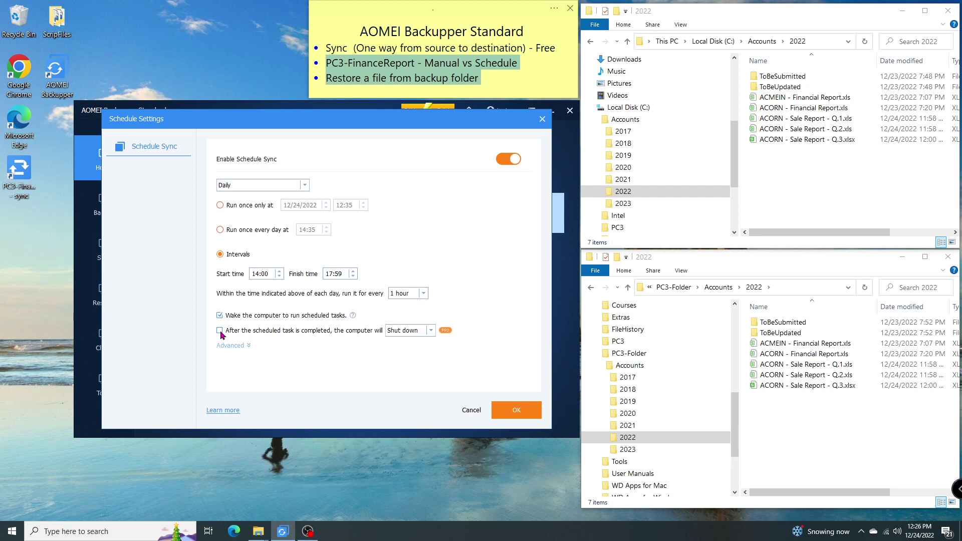
click(431, 330)
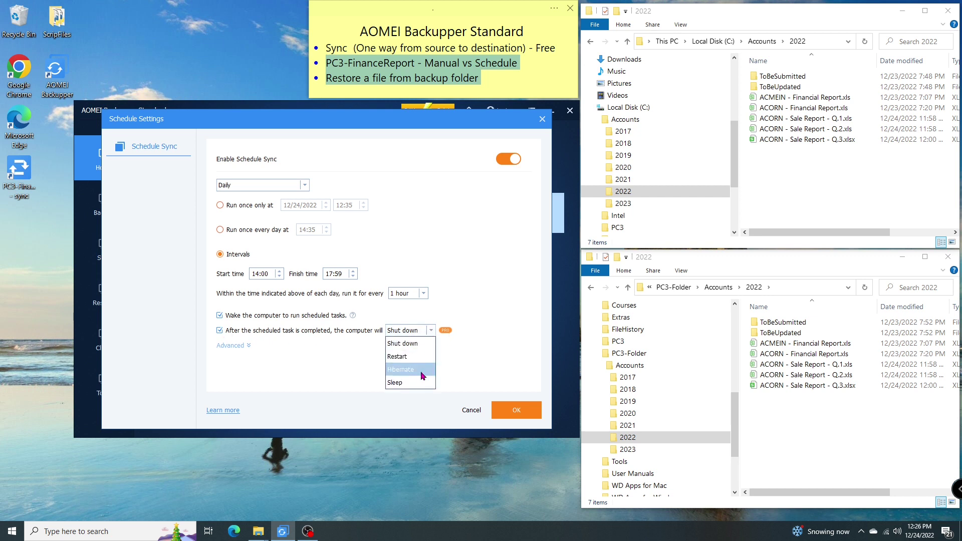
click(452, 375)
click(244, 346)
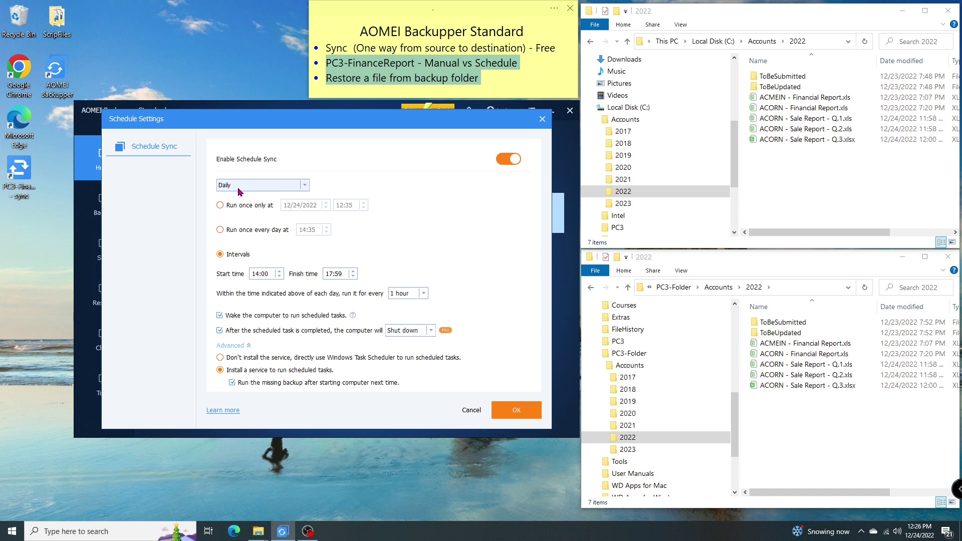
Try a weekly schedule on Monday, Wednesday and Sunday.
click(302, 186)
click(279, 212)
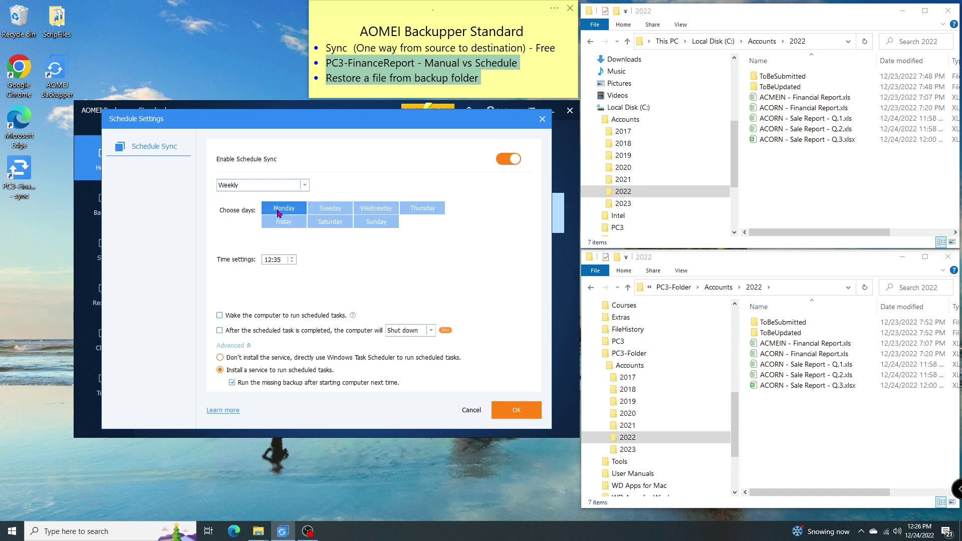
click(289, 209)
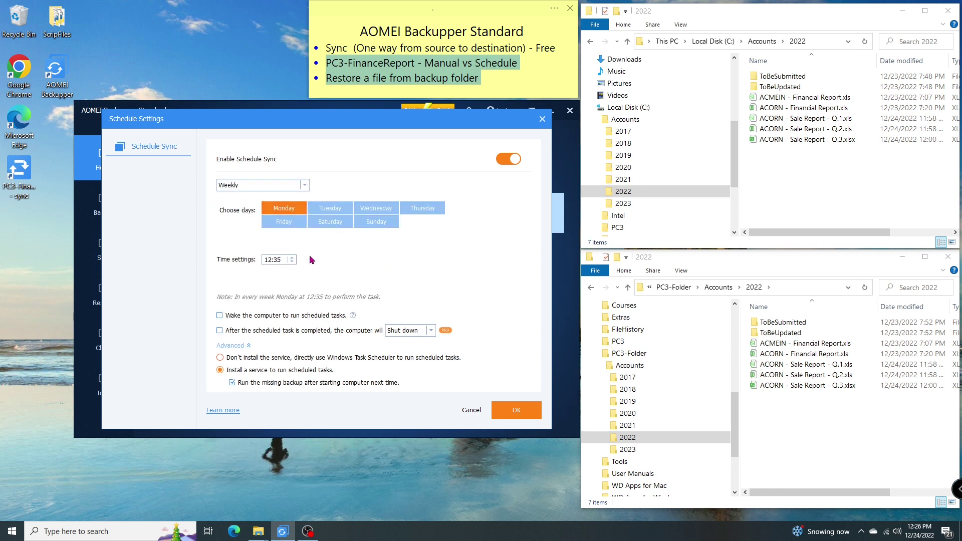
click(376, 208)
click(373, 224)
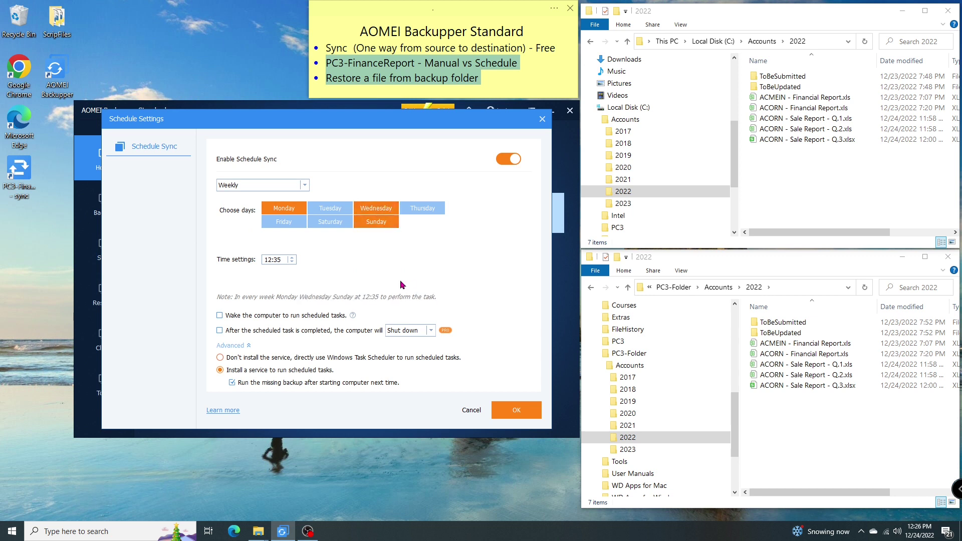
scroll(292, 259, up, 5)
Switch to a monthly schedule on days 1, 3, 5, 7, 18, 28 and 30.
click(305, 186)
click(274, 226)
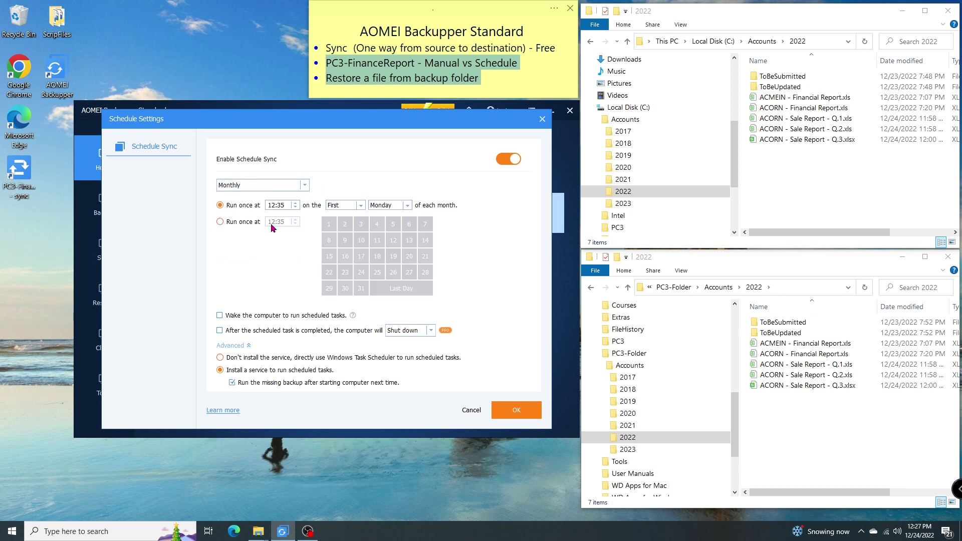
click(273, 205)
scroll(303, 208, up, 5)
click(220, 222)
click(328, 224)
click(361, 224)
click(393, 224)
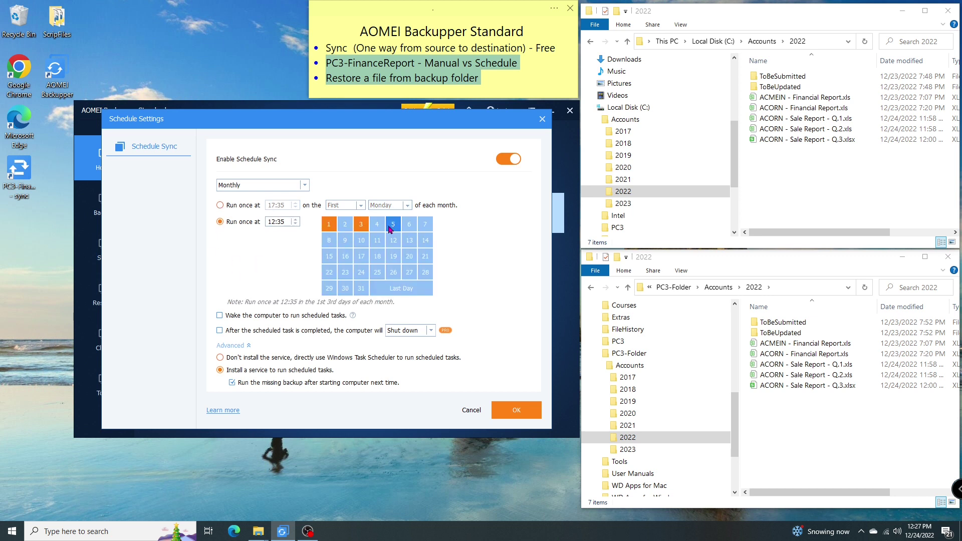
click(425, 224)
click(377, 256)
click(425, 272)
click(345, 288)
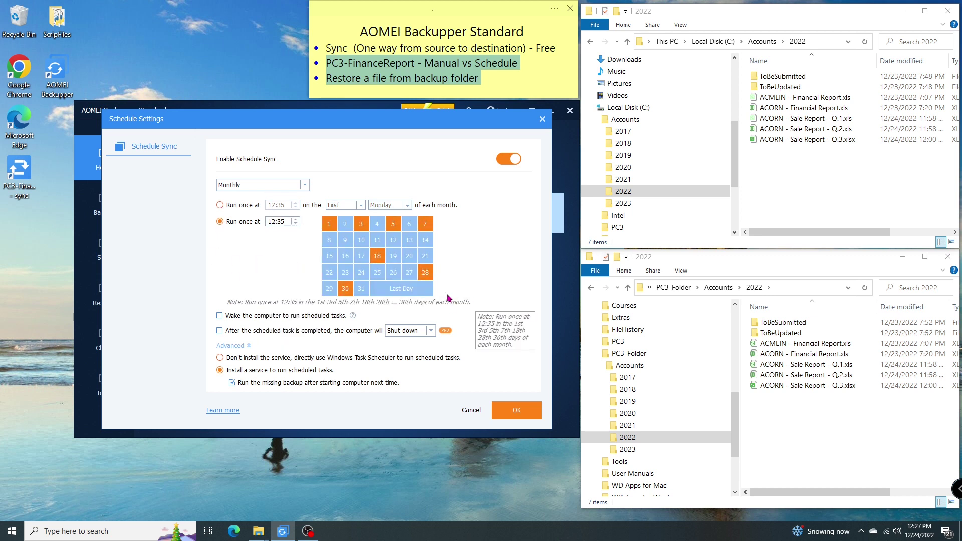
Set the monthly run time to 17:35 and save the schedule.
click(296, 219)
scroll(296, 221, up, 3)
scroll(296, 221, up, 1)
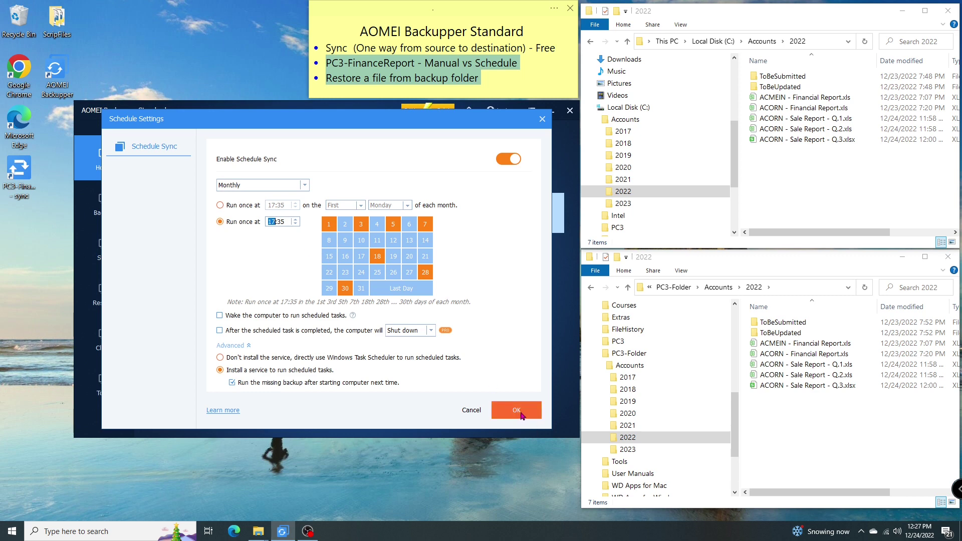
click(521, 416)
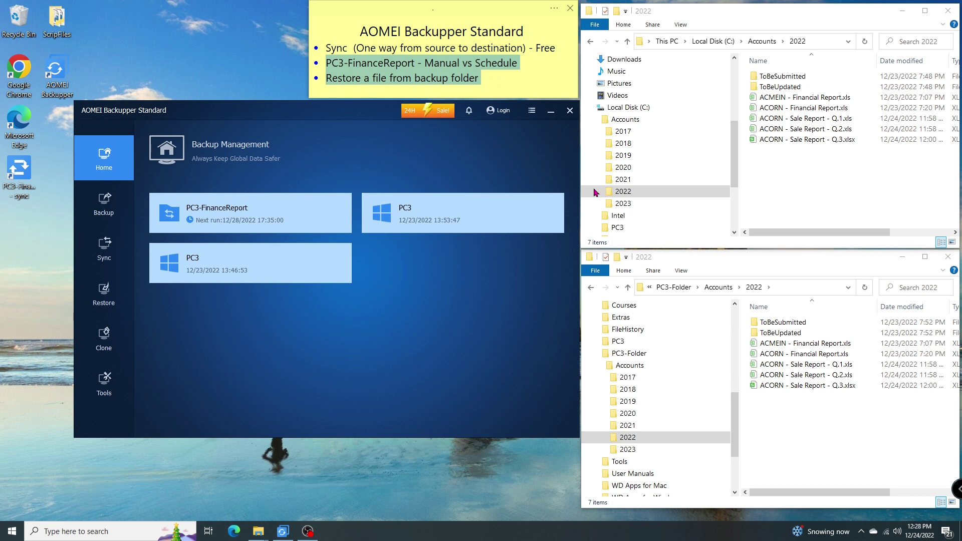
Permanently delete ACORN - Sale Report - Q.3.xlsx from the source folder.
click(807, 141)
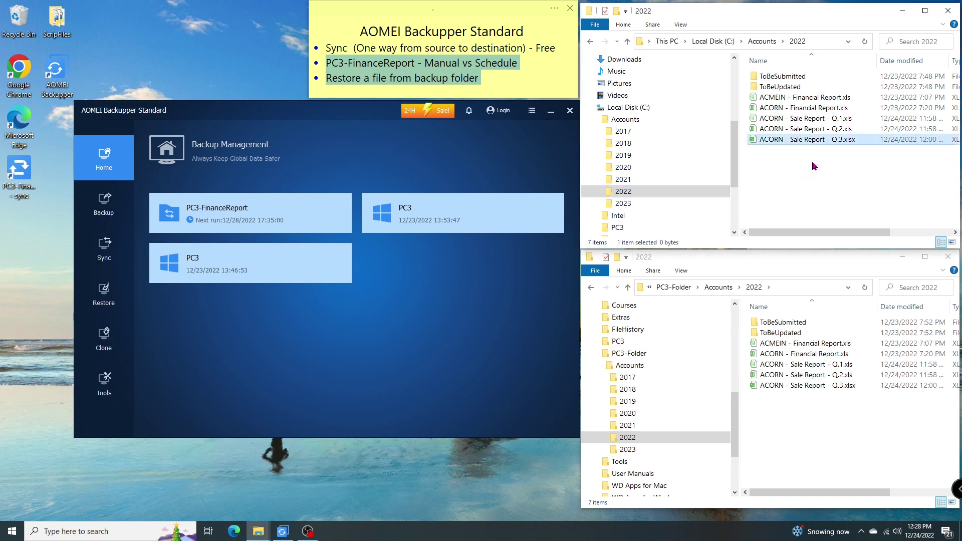
key(shift+Delete)
click(521, 307)
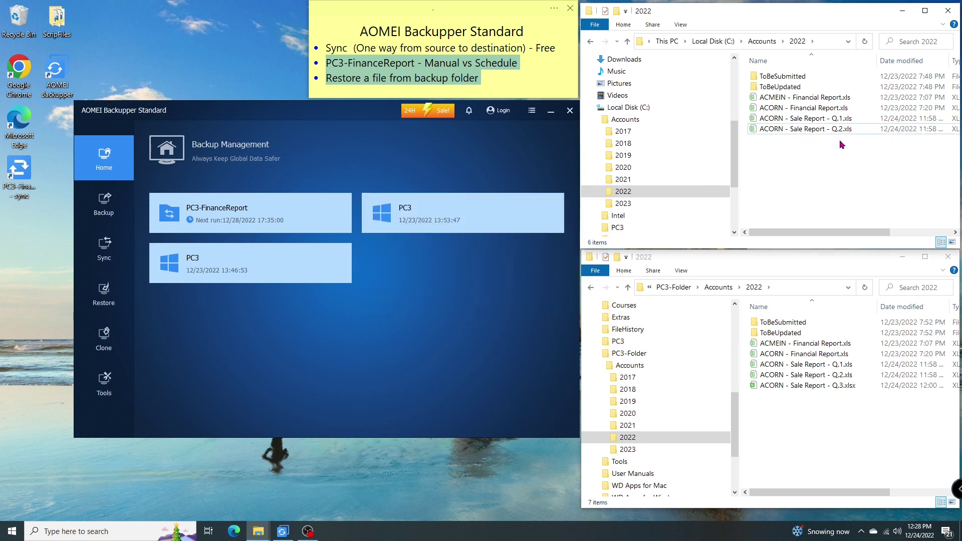
Start a restore from the PC3-FinanceReport sync task.
click(111, 301)
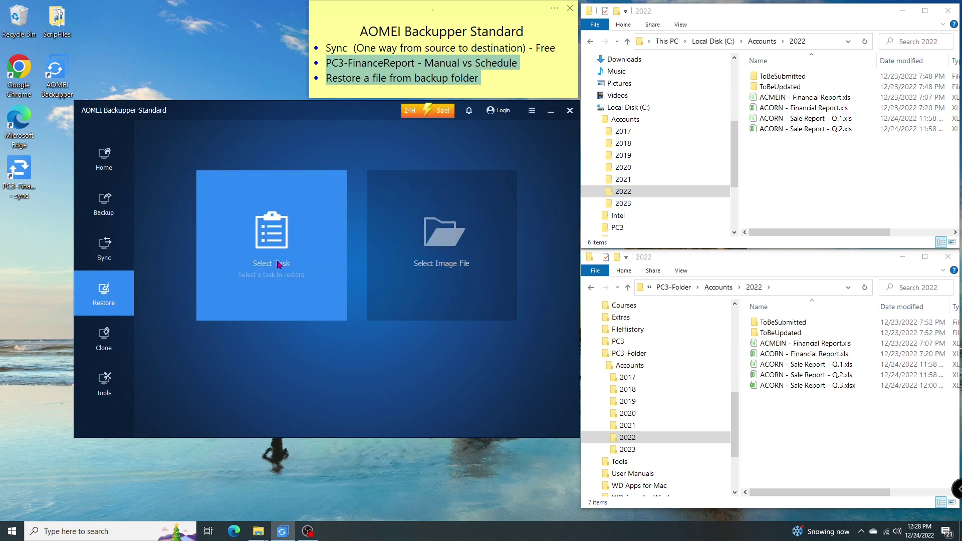
click(300, 266)
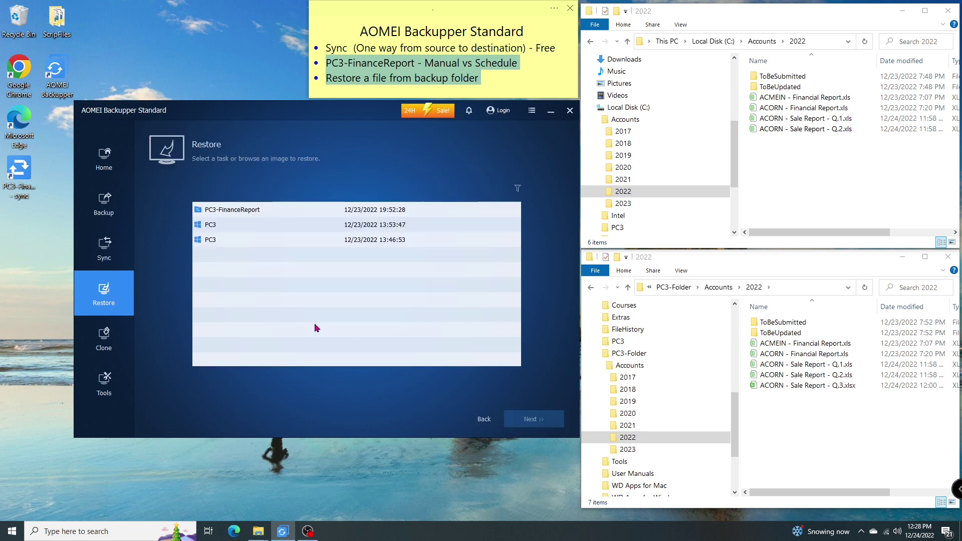
click(266, 213)
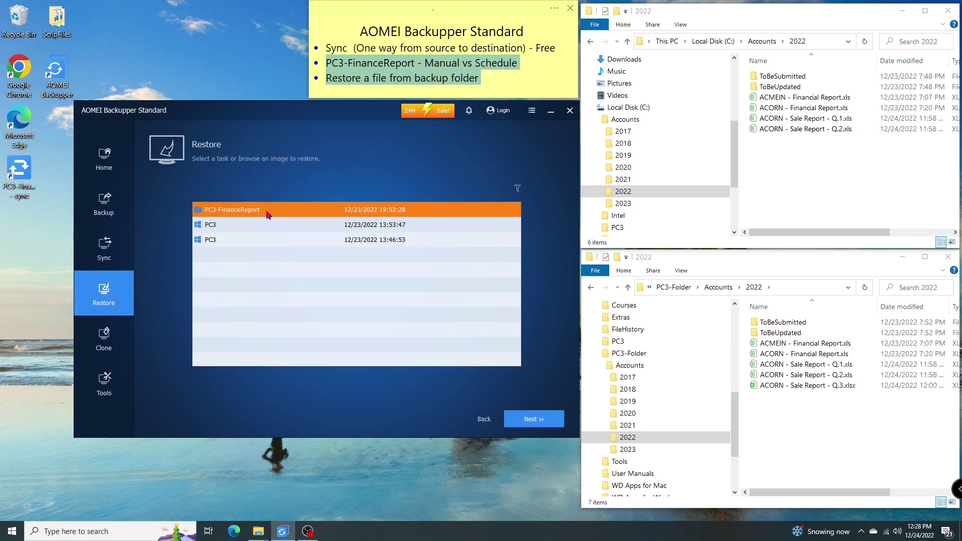
click(534, 419)
Select ACORN - Sale Report - Q.3.xlsx in E:\PC3-Folder\Accounts\2022 for restoring.
click(198, 220)
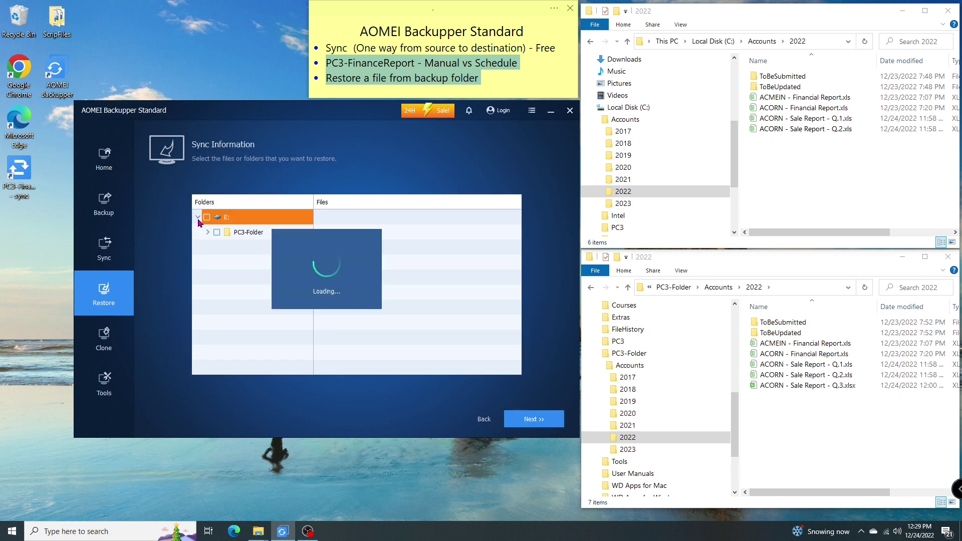
click(207, 232)
click(218, 247)
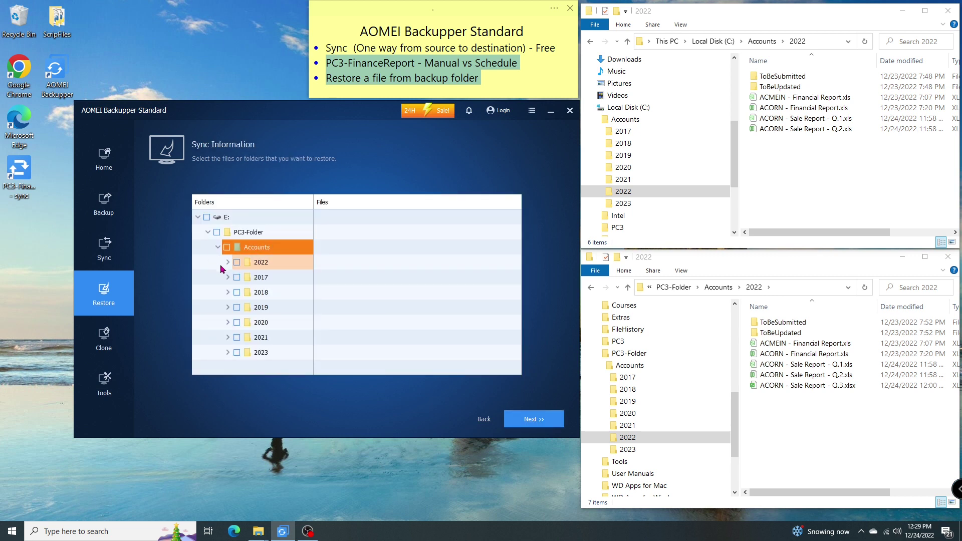
click(227, 262)
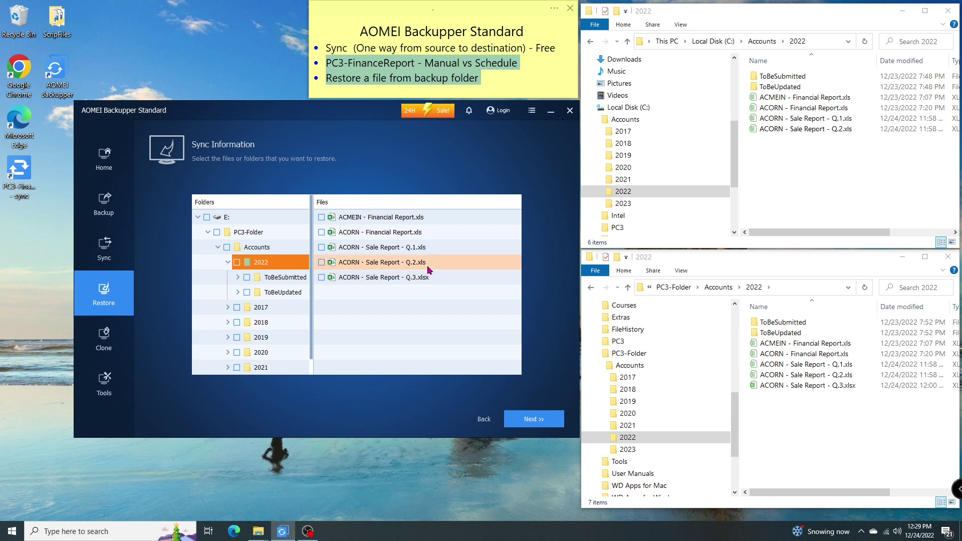
click(321, 279)
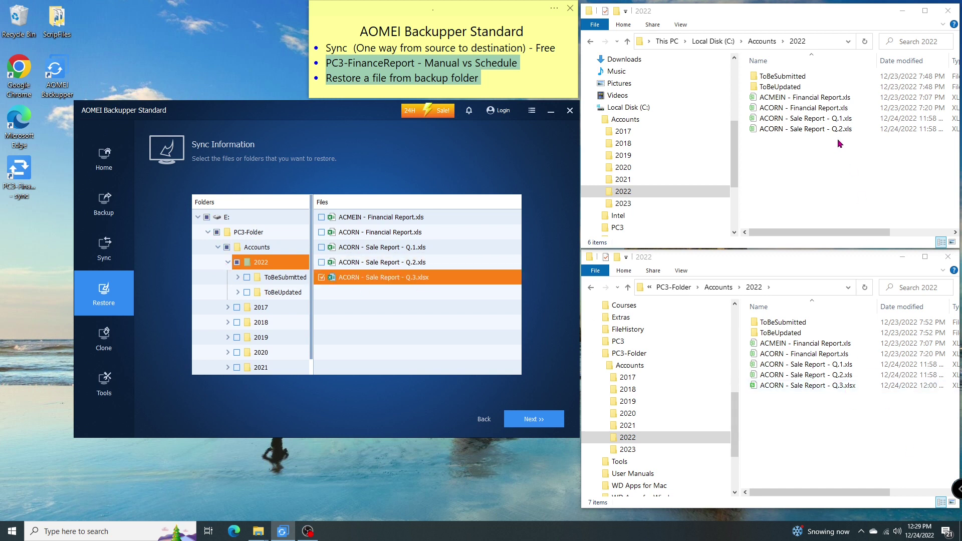
click(550, 425)
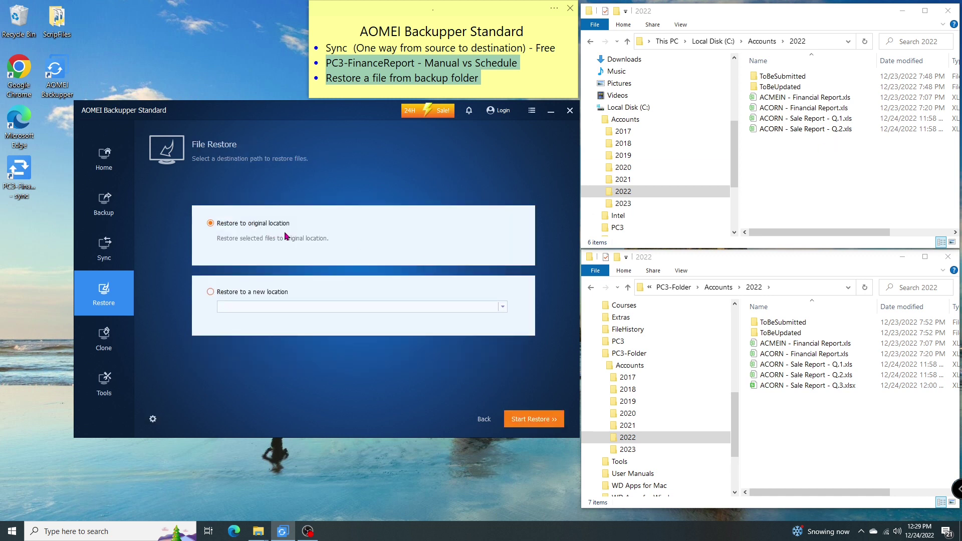
Restore the Q.3 sale report to its original location in C:\Accounts\2022.
click(550, 421)
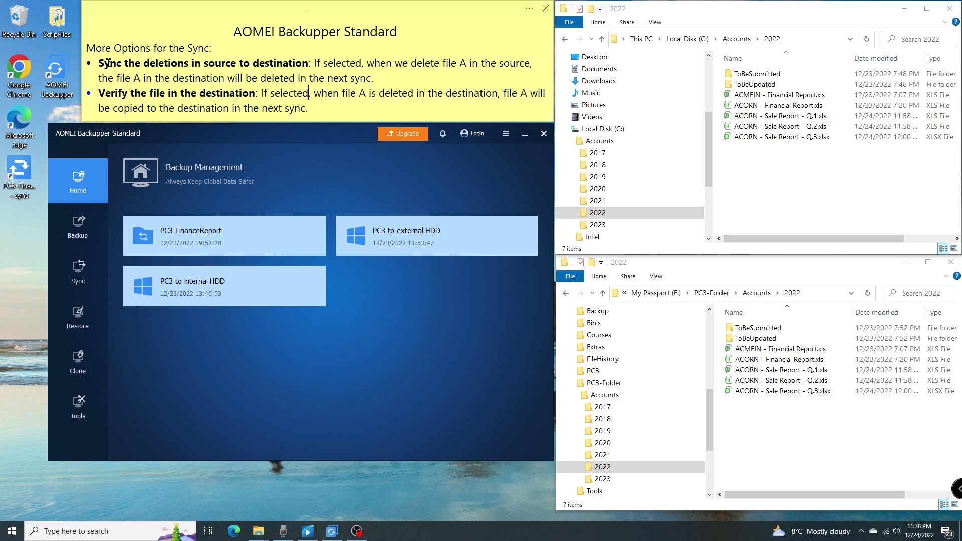
drag(374, 78, 98, 62)
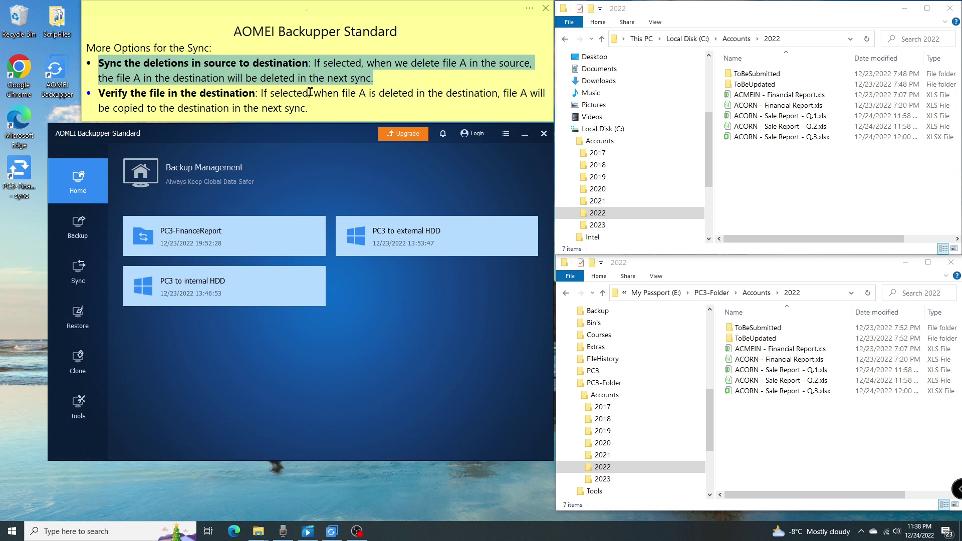
drag(308, 108, 94, 93)
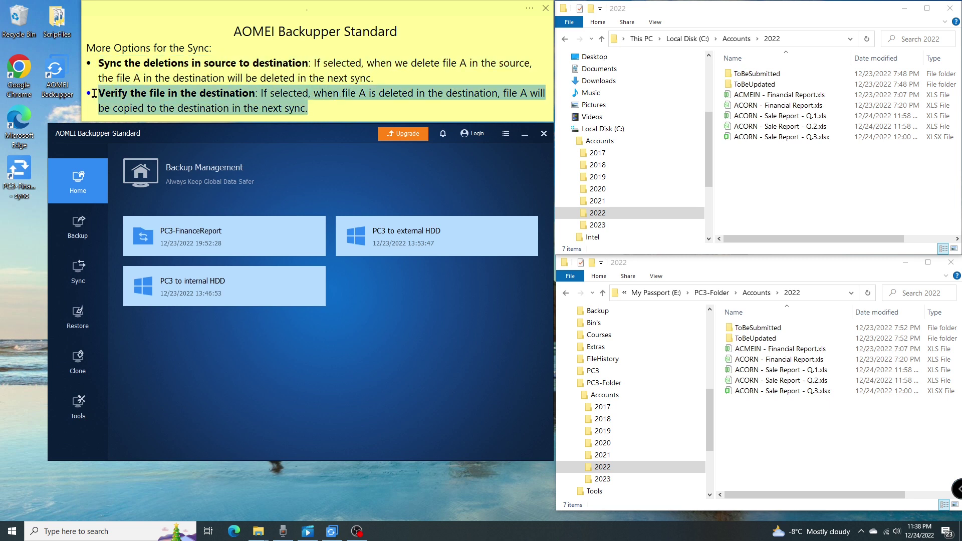
click(327, 108)
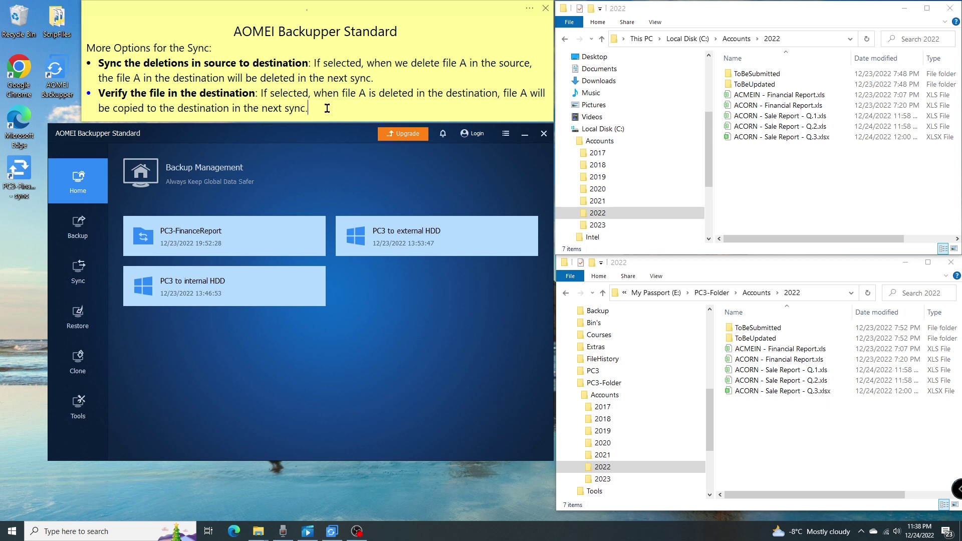
mouse_move(214, 239)
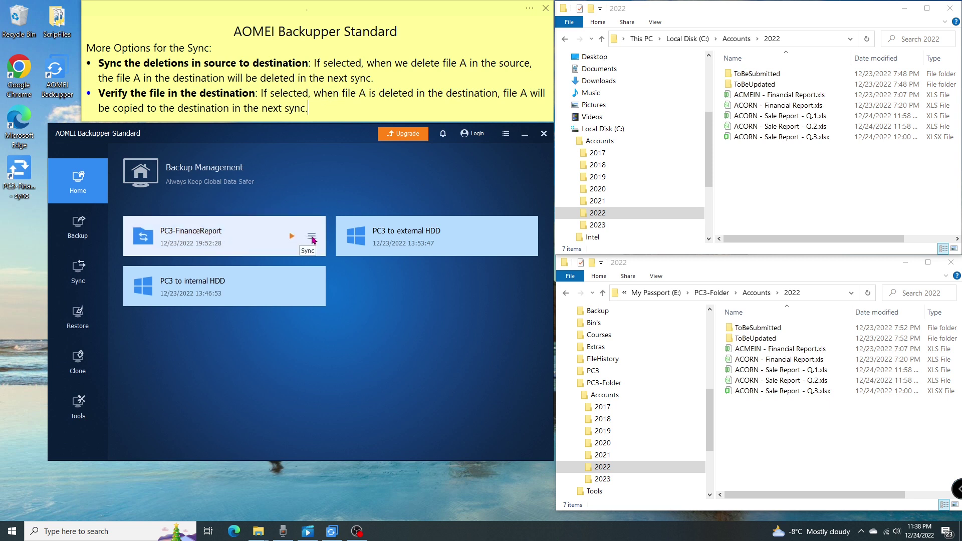
Turn on 'Sync the deletions' in the PC3-FinanceReport task options and save the task.
click(313, 239)
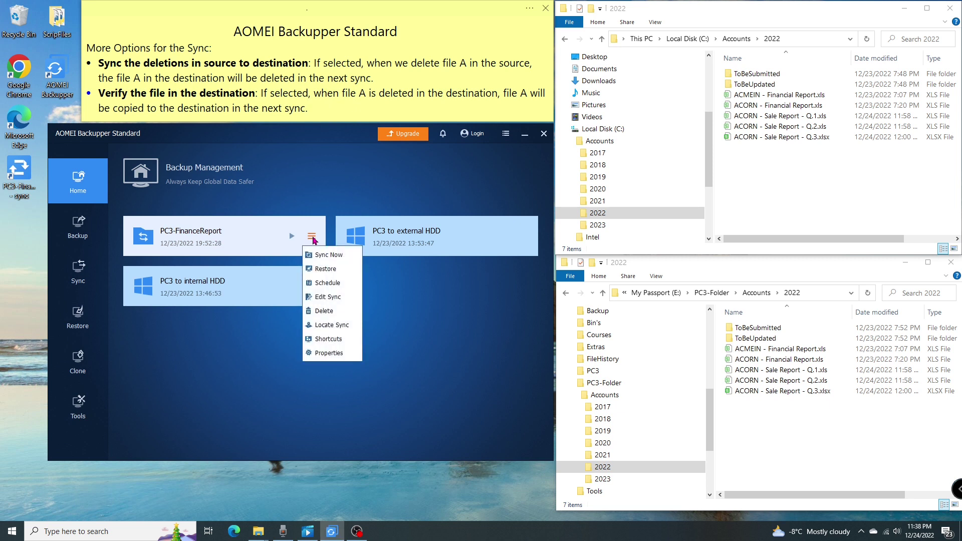
click(350, 302)
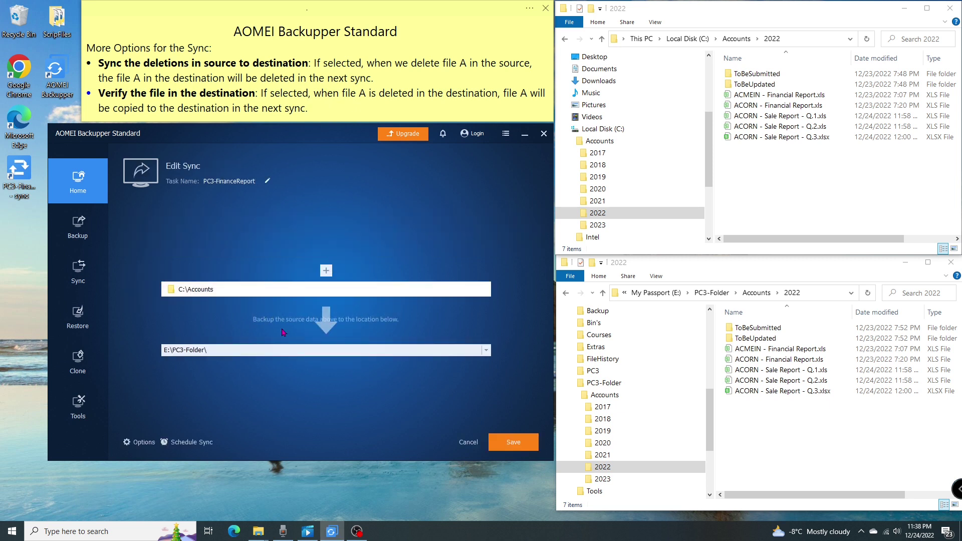
click(144, 447)
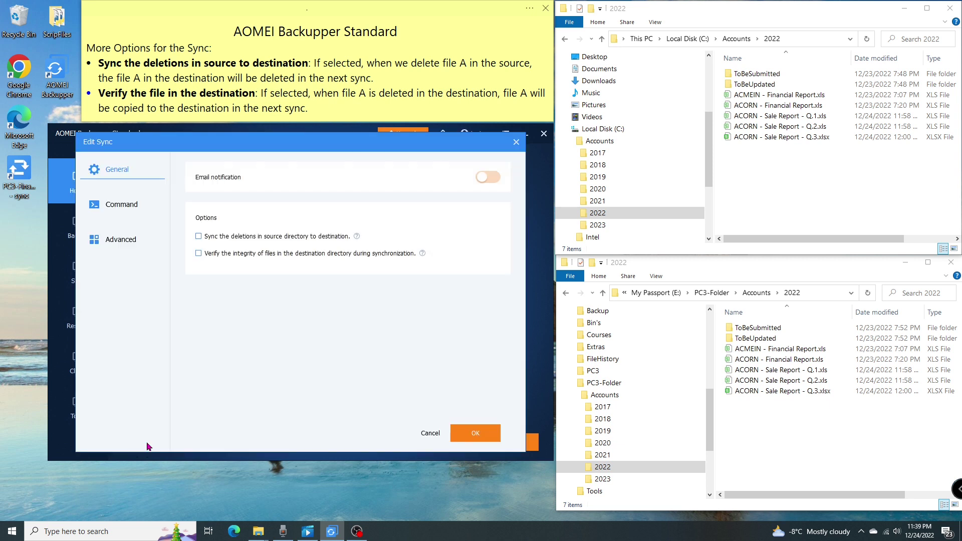
click(199, 237)
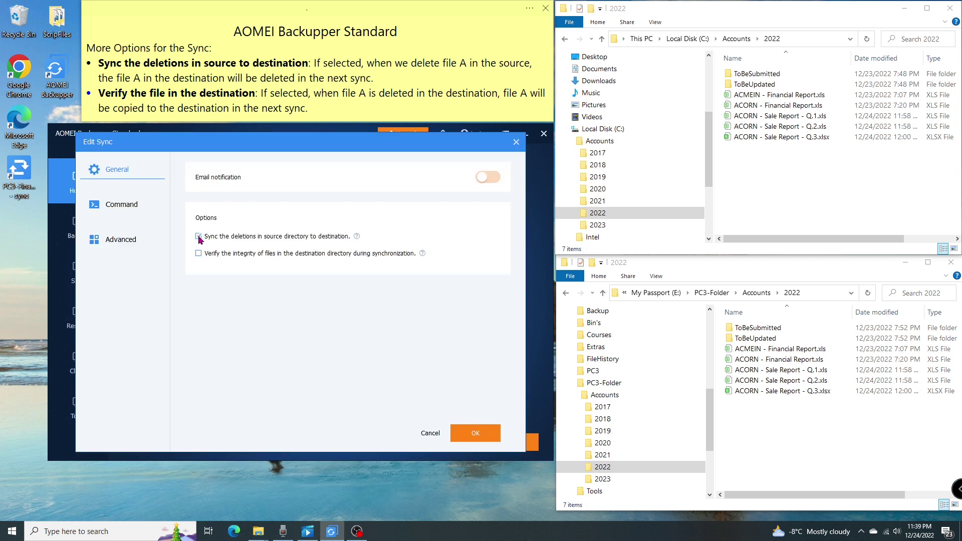
click(488, 437)
click(512, 443)
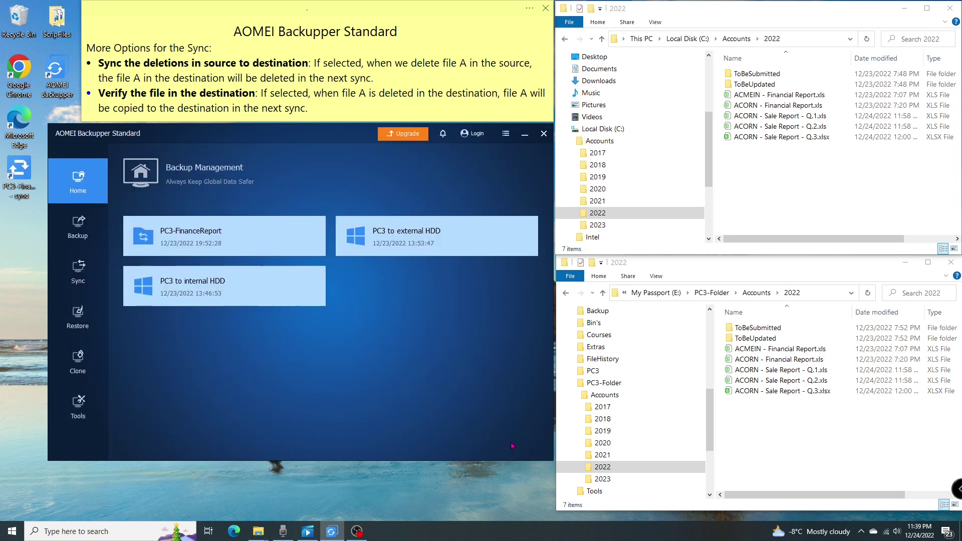
Delete the Q.3 sale report from the source folder and run the sync immediately.
click(801, 137)
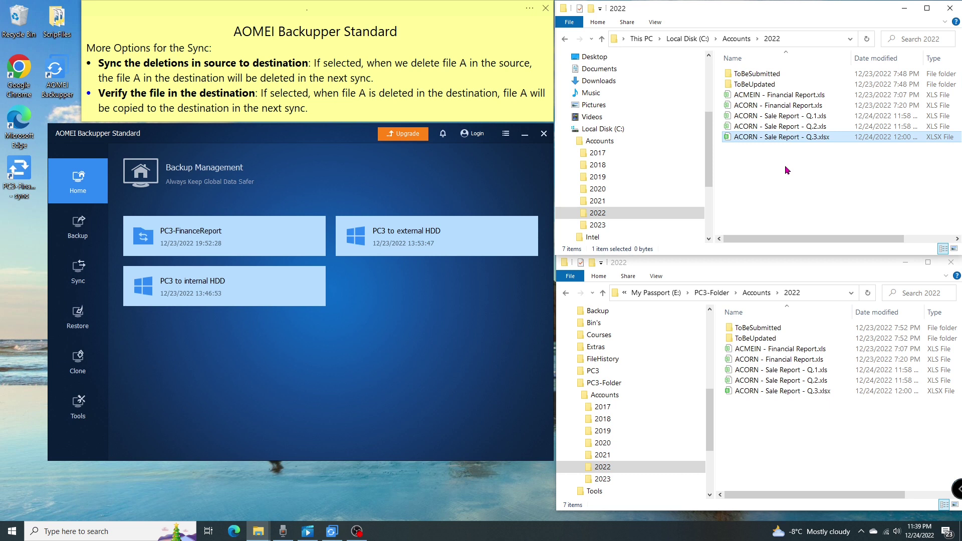
key(Delete)
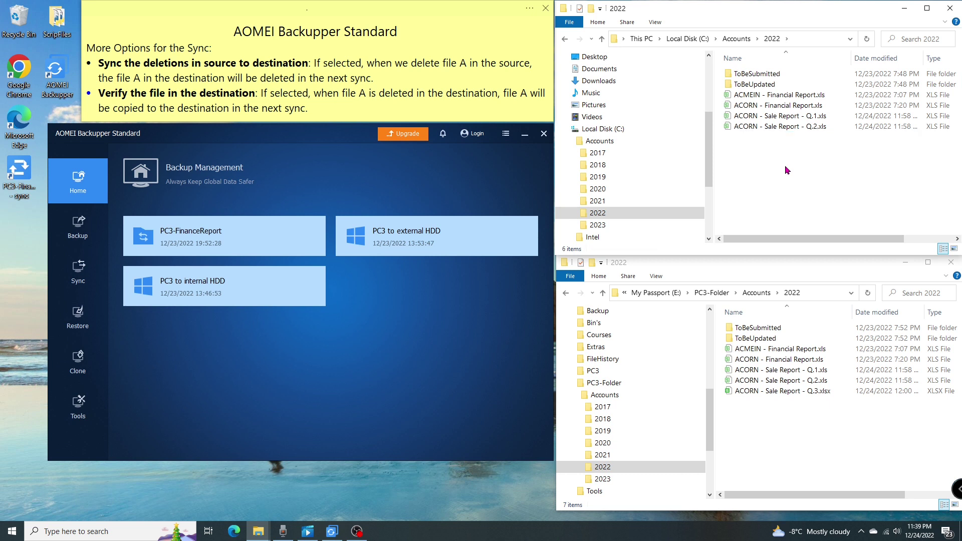
click(312, 236)
click(323, 251)
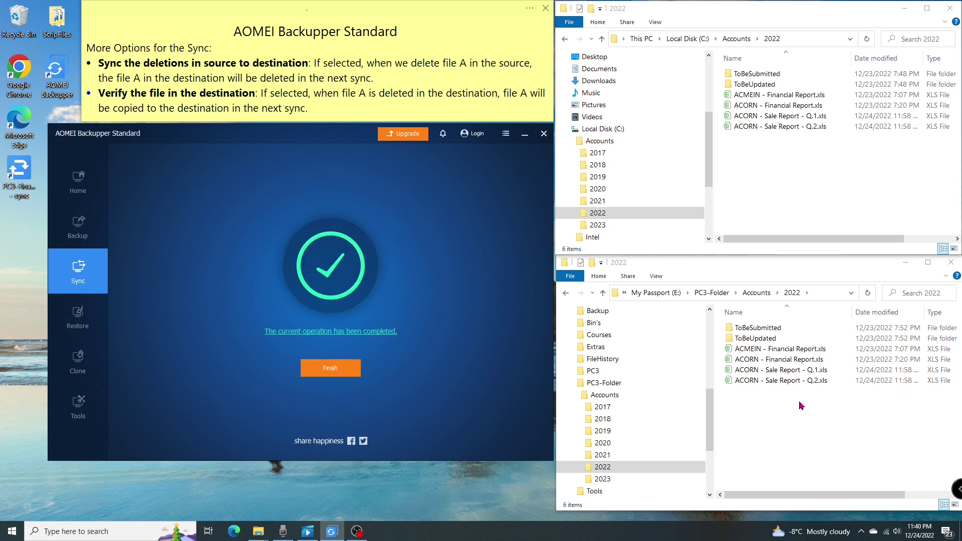
click(330, 370)
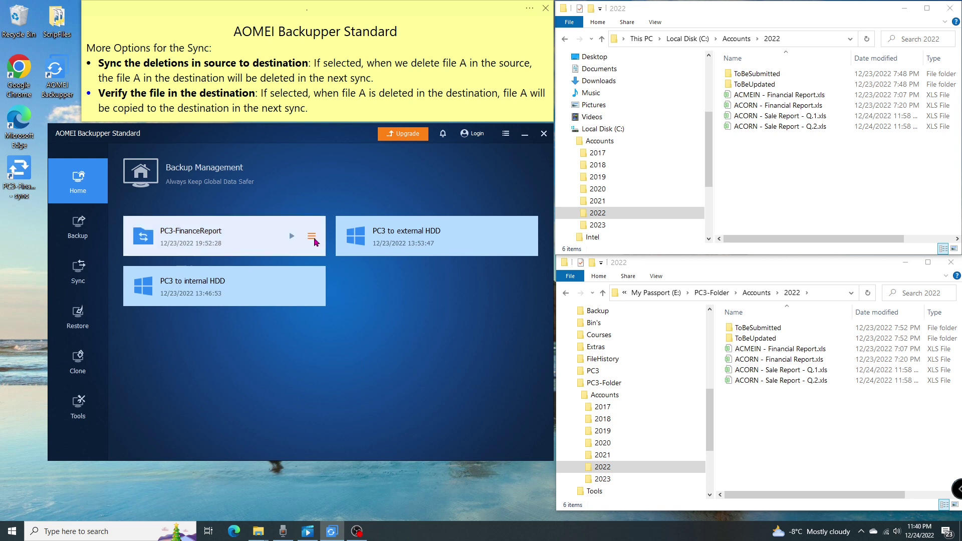
Turn on 'Verify the integrity of files' in PC3-FinanceReport's sync options and save the task.
click(312, 239)
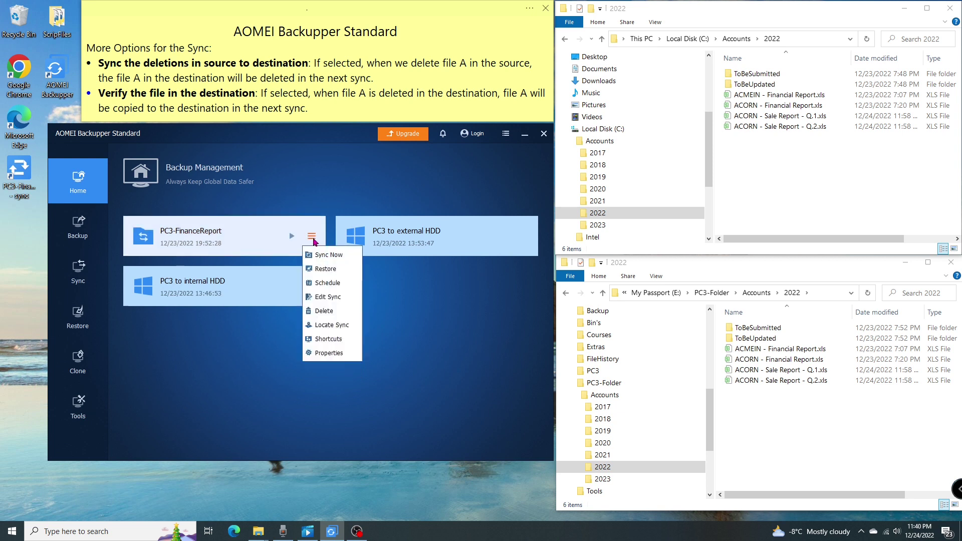
click(351, 299)
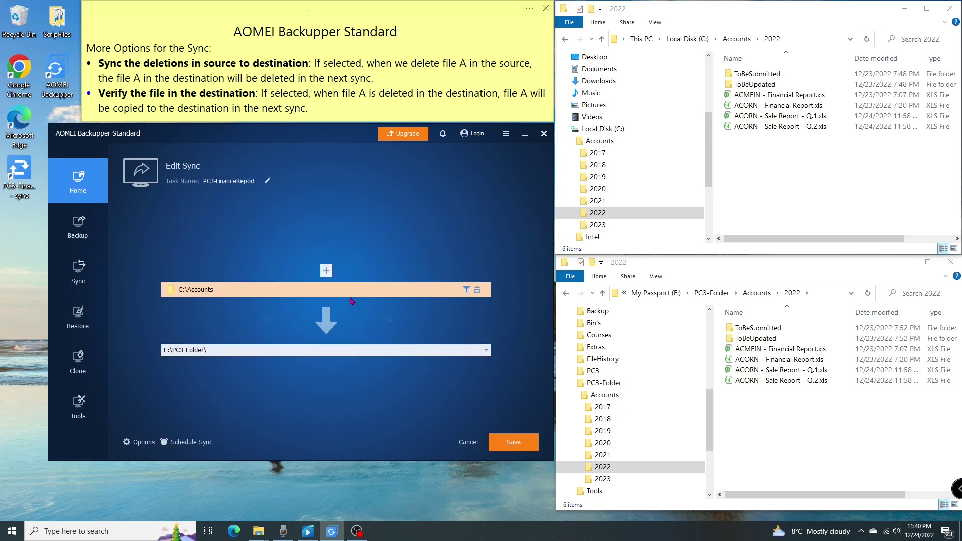
click(145, 442)
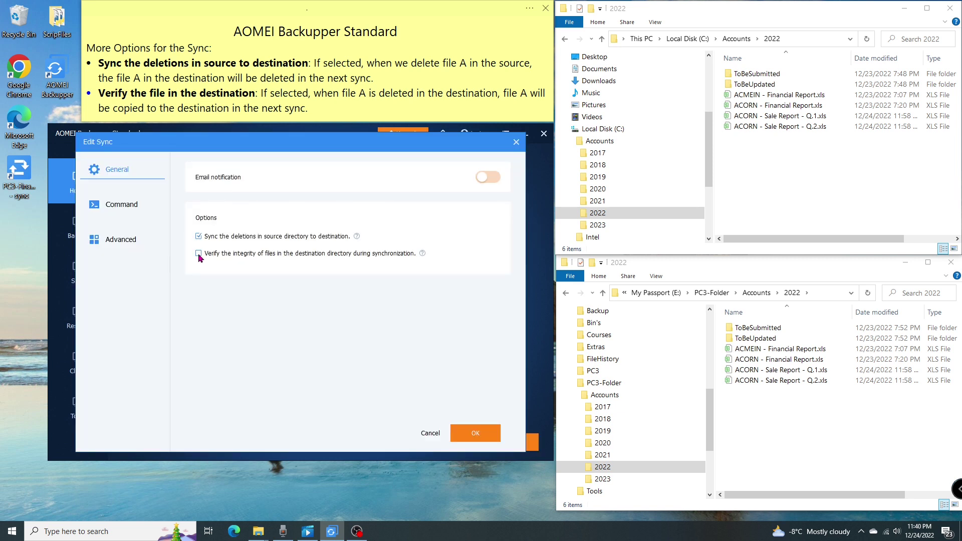
click(468, 434)
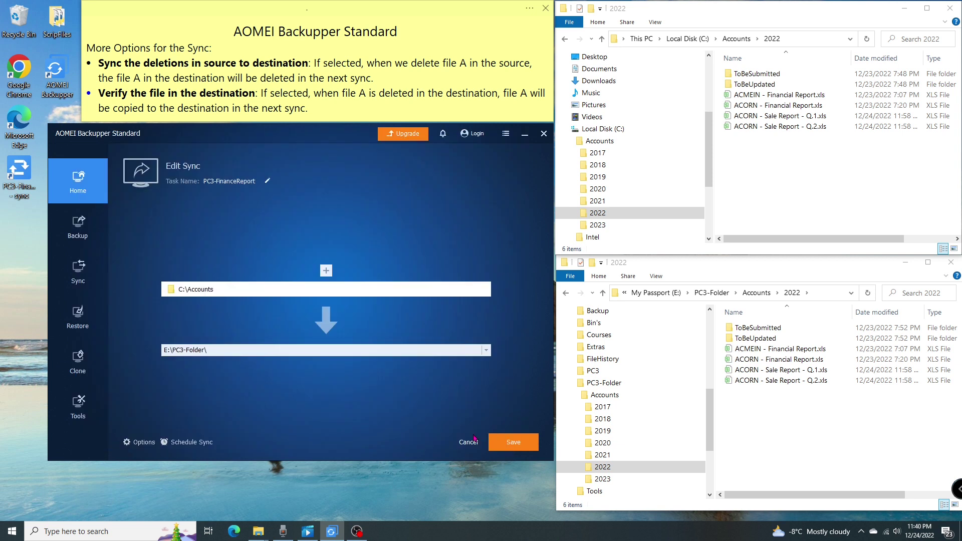
click(533, 447)
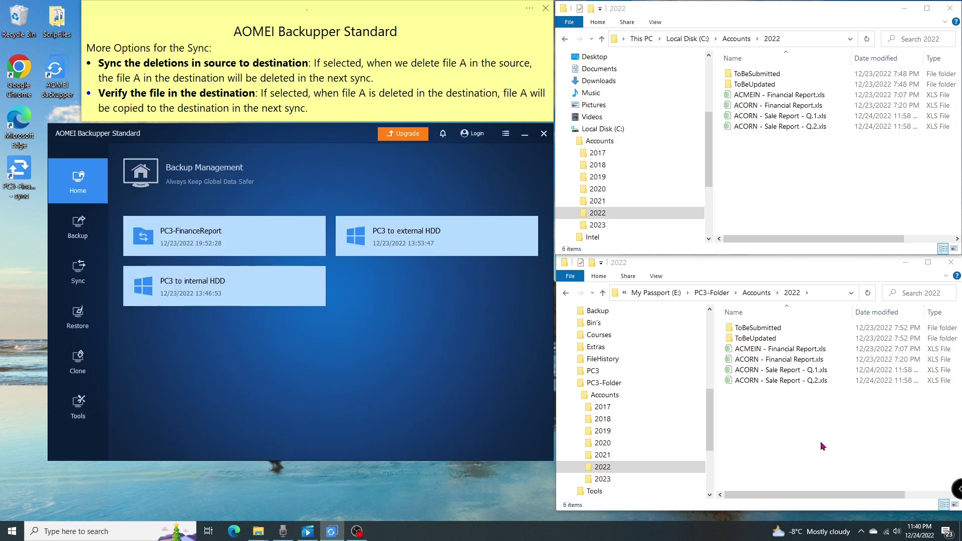
Delete ACORN - Sale Report - Q.2.xls from the destination, then run the sync to restore it.
click(805, 382)
key(Delete)
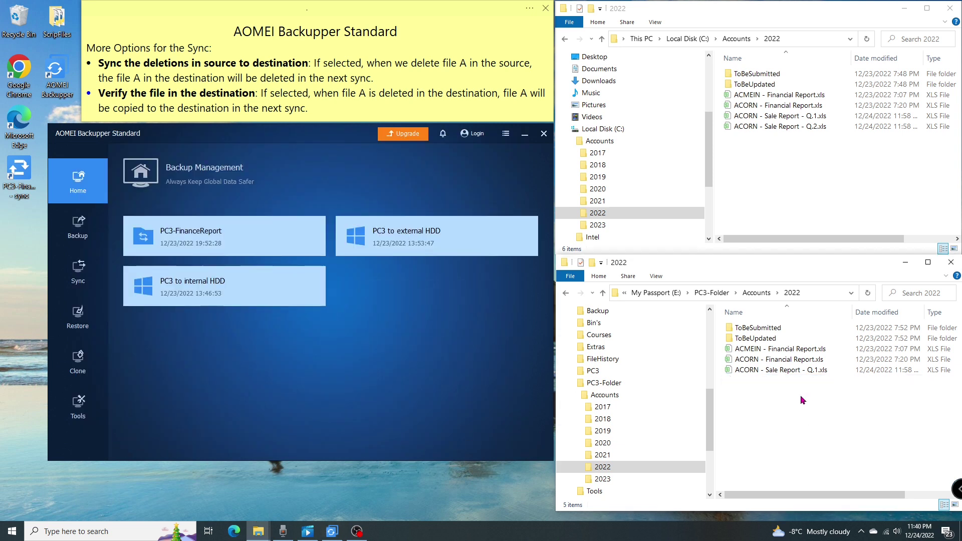
click(312, 235)
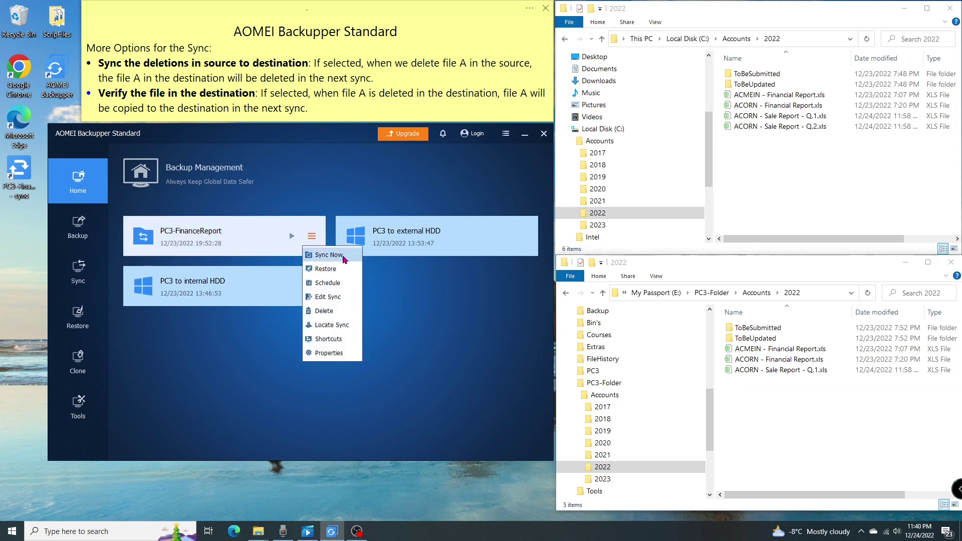
click(344, 256)
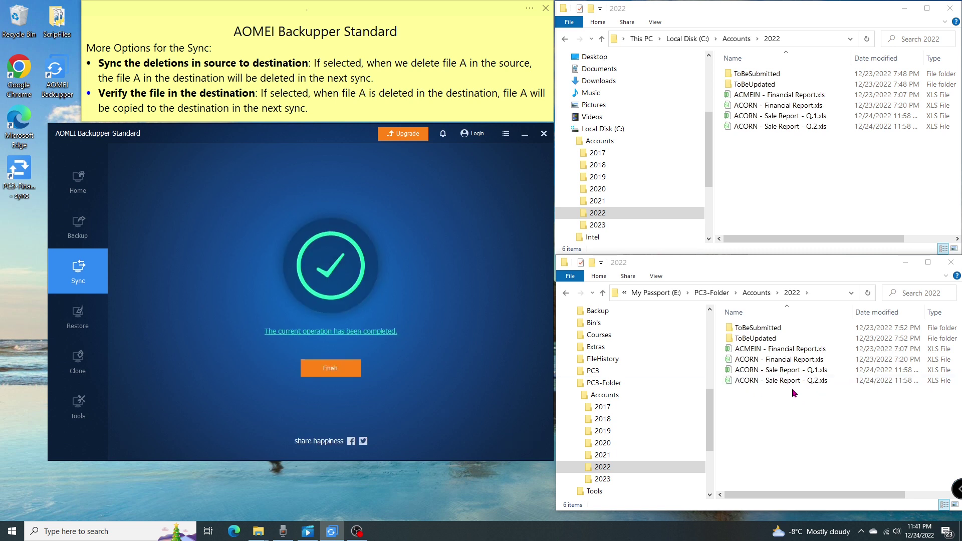
click(350, 373)
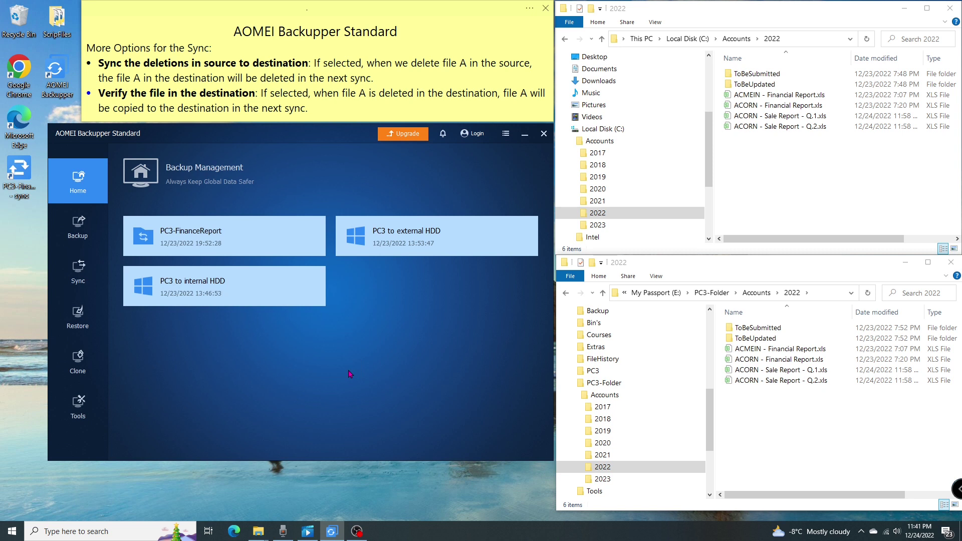